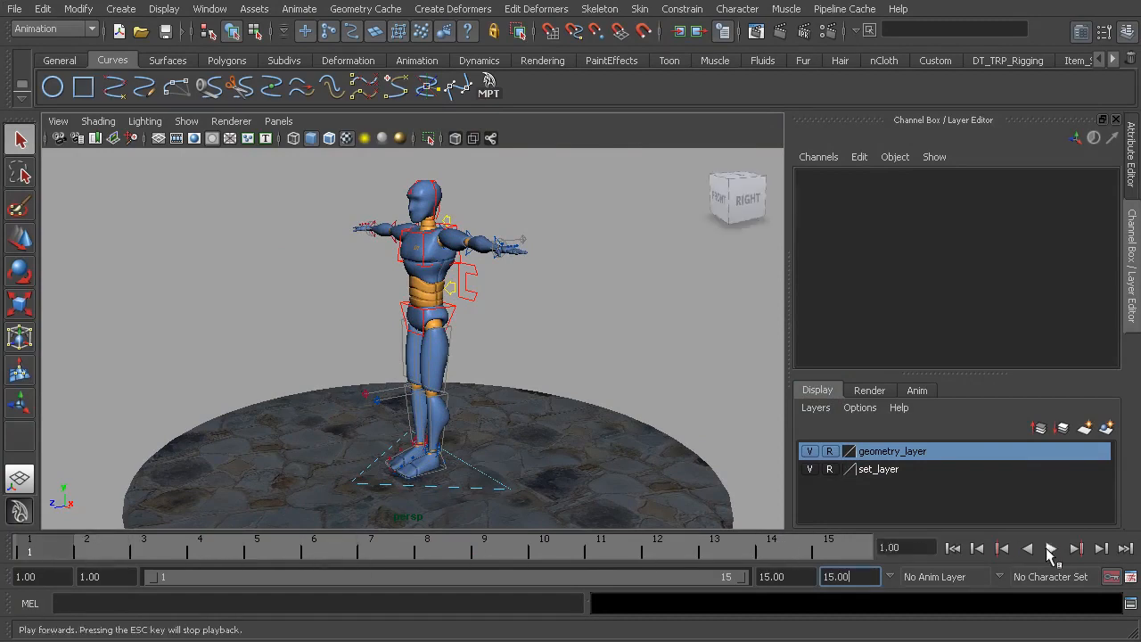
Play back the 15-frame timeline to check the playback range and return to frame 1
click(1050, 549)
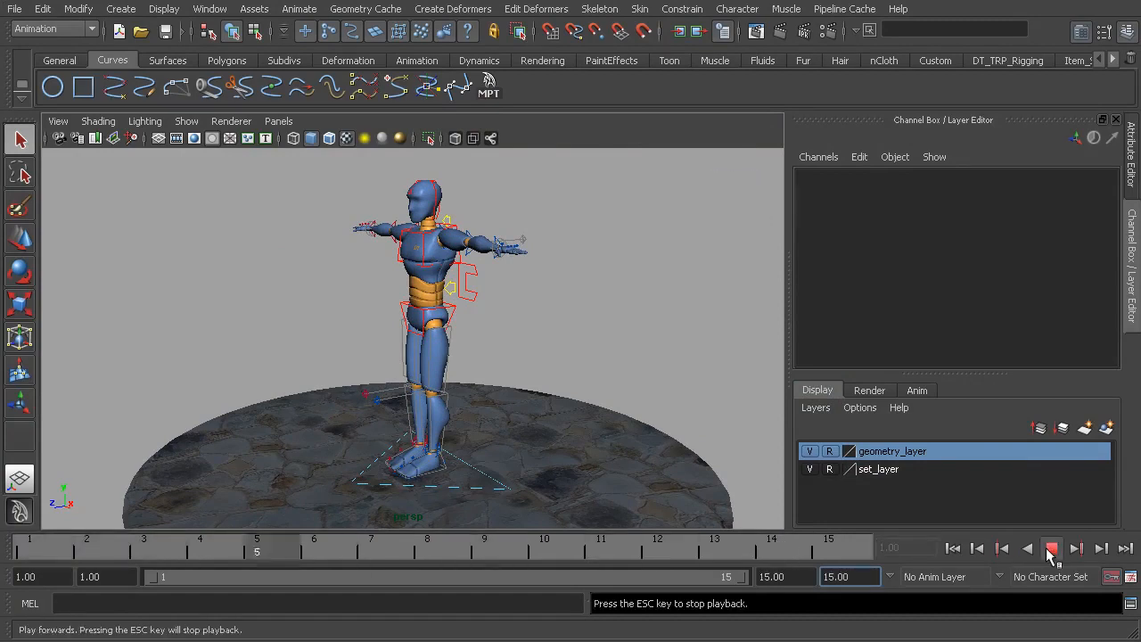
click(1050, 549)
alt+drag(484, 369, 405, 353)
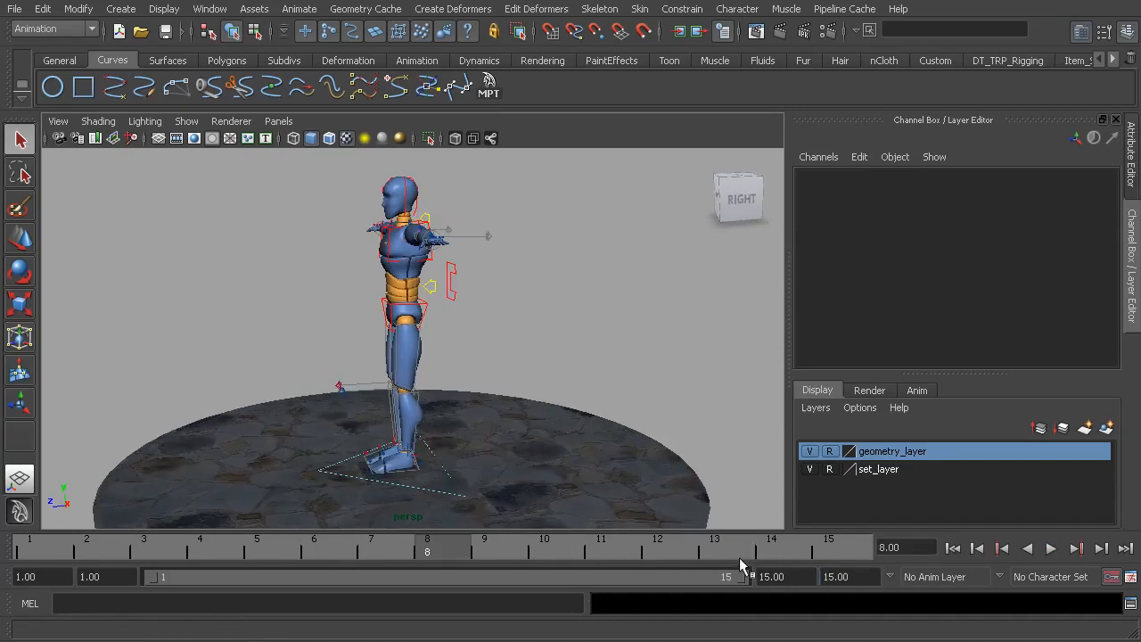
alt+middle_drag(472, 372, 478, 389)
alt+right_drag(479, 390, 468, 354)
alt+middle_drag(468, 355, 535, 364)
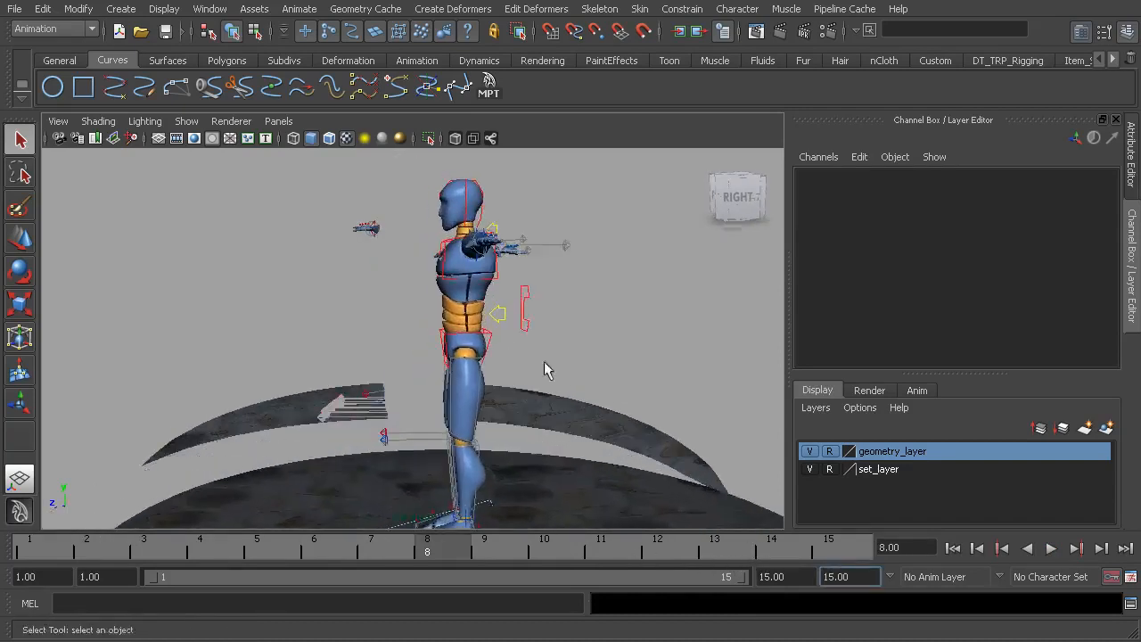
alt+drag(535, 364, 518, 337)
alt+right_drag(518, 337, 527, 419)
alt+middle_drag(527, 419, 524, 399)
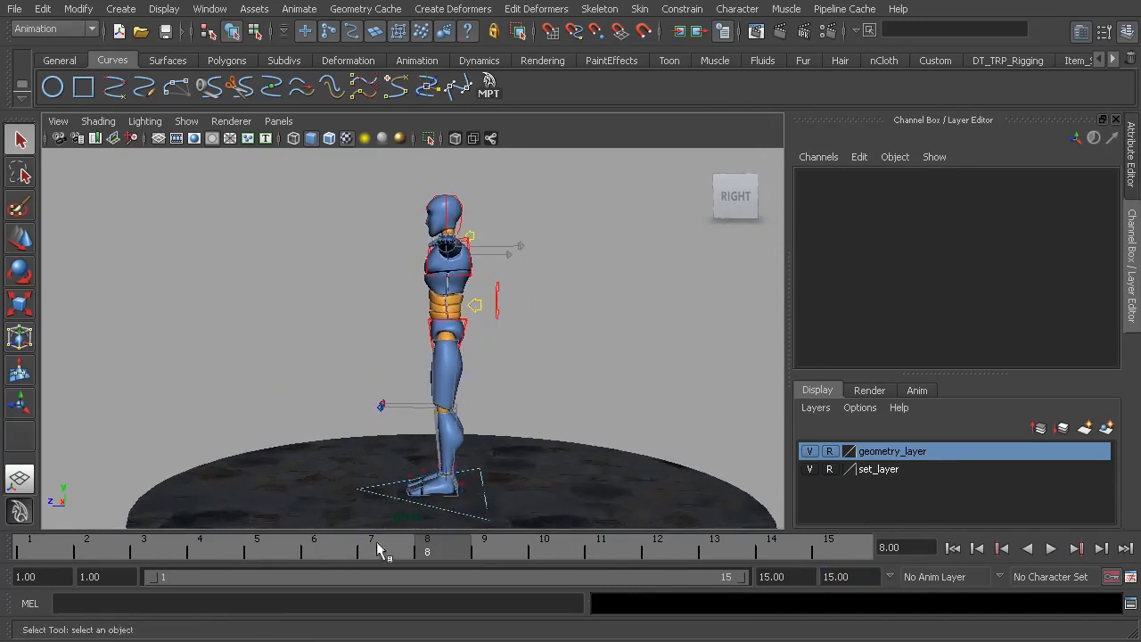
drag(374, 548, 41, 545)
key(alt+v)
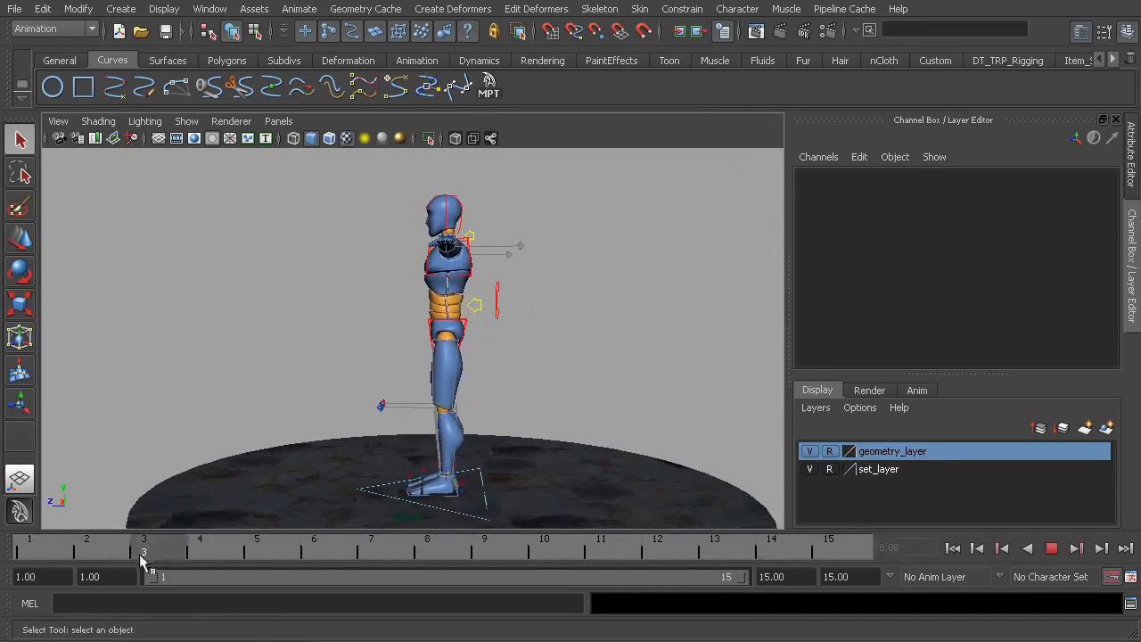
key(alt+v)
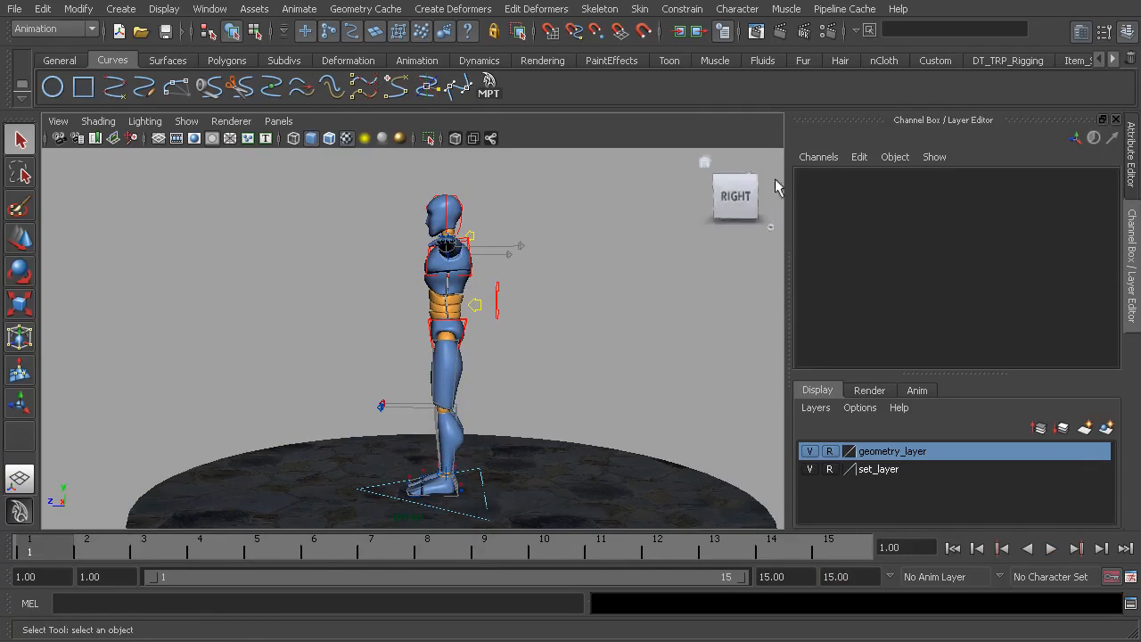
Set cs_guy01 as the current character set and select the rig's COG control
click(737, 9)
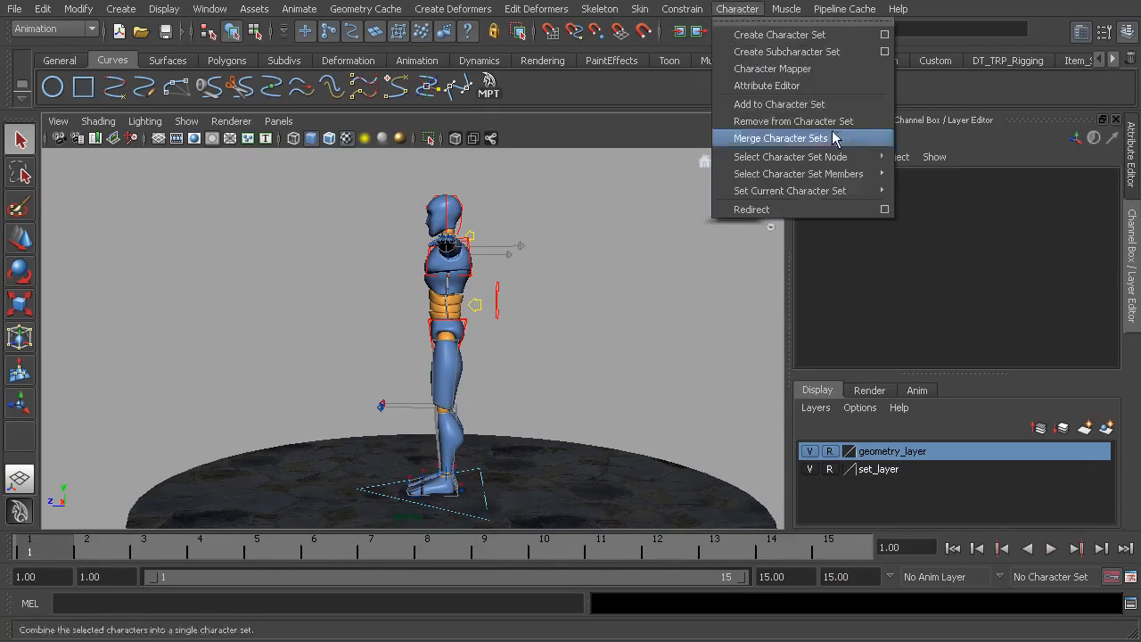
mouse_move(864, 193)
click(922, 211)
alt+middle_drag(402, 336, 484, 340)
alt+right_drag(484, 331, 581, 318)
alt+middle_drag(582, 318, 475, 323)
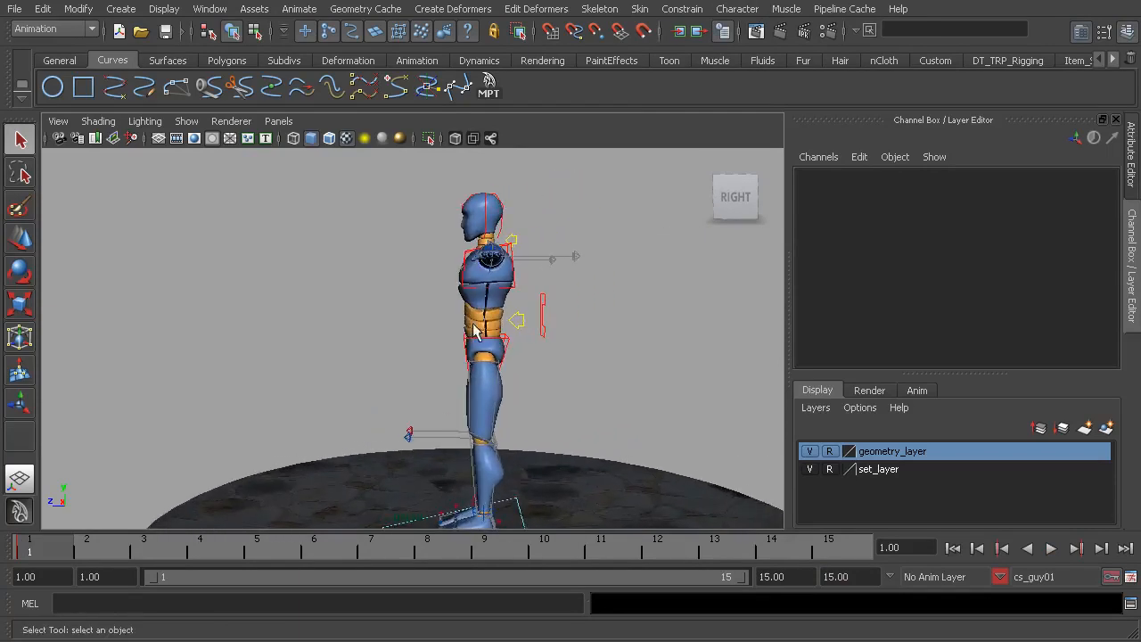
click(548, 328)
alt+middle_drag(560, 324, 583, 307)
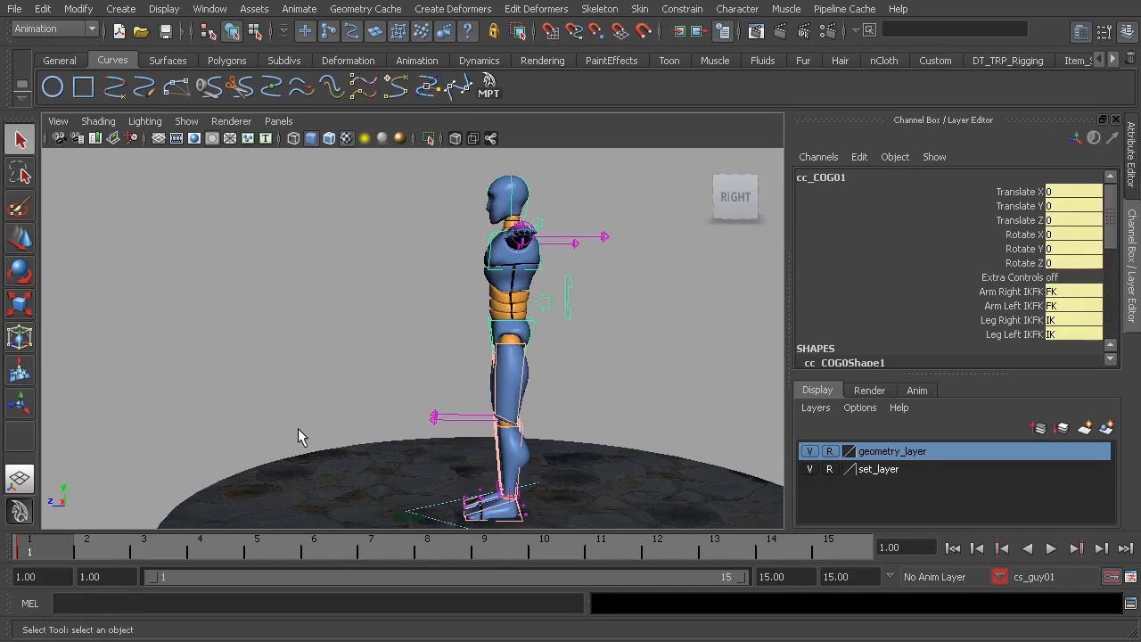
Move the right leg IK control backward to a Translate Z of -58.791
alt+middle_drag(293, 502, 342, 412)
alt+drag(199, 478, 413, 425)
alt+right_drag(412, 425, 464, 481)
click(442, 489)
alt+drag(442, 489, 486, 460)
alt+middle_drag(486, 460, 470, 428)
alt+drag(469, 428, 500, 457)
key(w)
click(418, 464)
alt+drag(416, 472, 448, 440)
Raise the left leg IK control to Translate Y 33.372 and bring it forward to Translate Z 12.557
drag(450, 389, 449, 319)
drag(401, 382, 363, 378)
drag(424, 312, 410, 317)
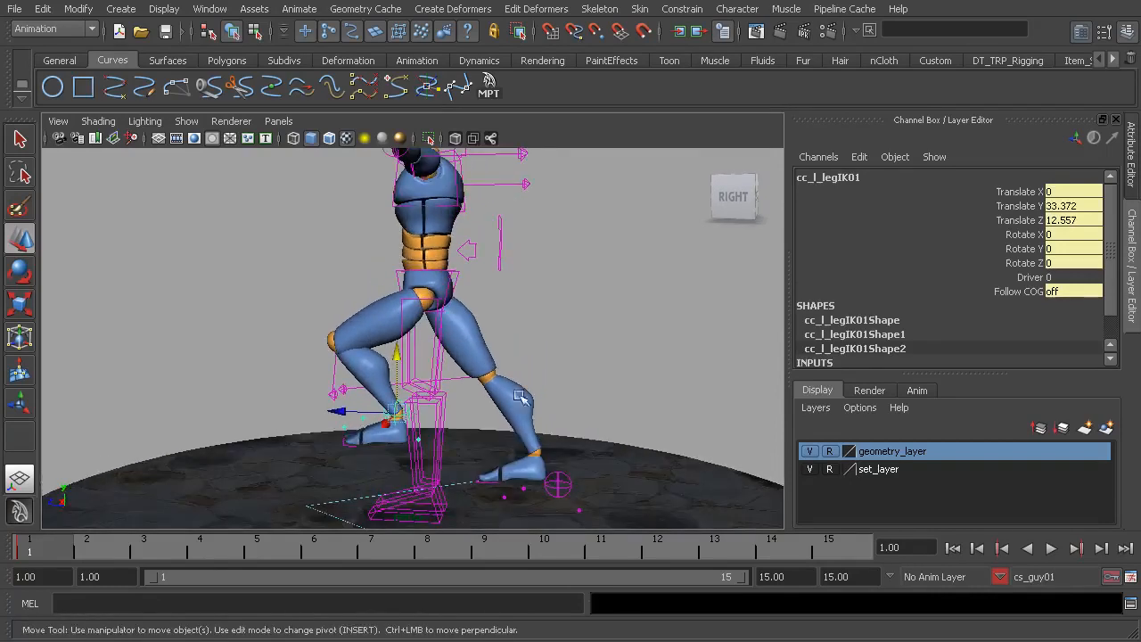
Lower the body's COG control so the hips sink over the stride and the legs bend
alt+drag(559, 463, 476, 376)
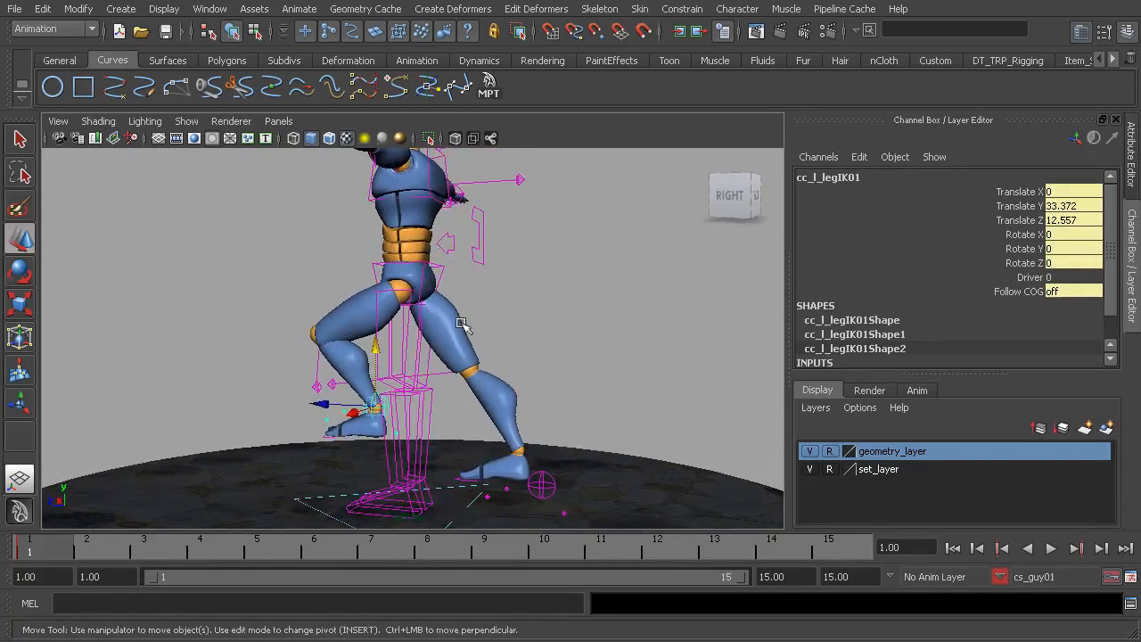
alt+middle_drag(395, 331, 399, 352)
click(484, 271)
alt+right_drag(484, 270, 453, 265)
drag(419, 248, 410, 269)
In wireframe display, rotate the right foot's ball control to -38.299 on Z to lift the heel
alt+drag(428, 332, 572, 420)
click(581, 475)
alt+middle_drag(581, 476, 540, 389)
alt+right_drag(540, 388, 617, 417)
alt+middle_drag(617, 418, 568, 387)
alt+right_drag(568, 387, 605, 420)
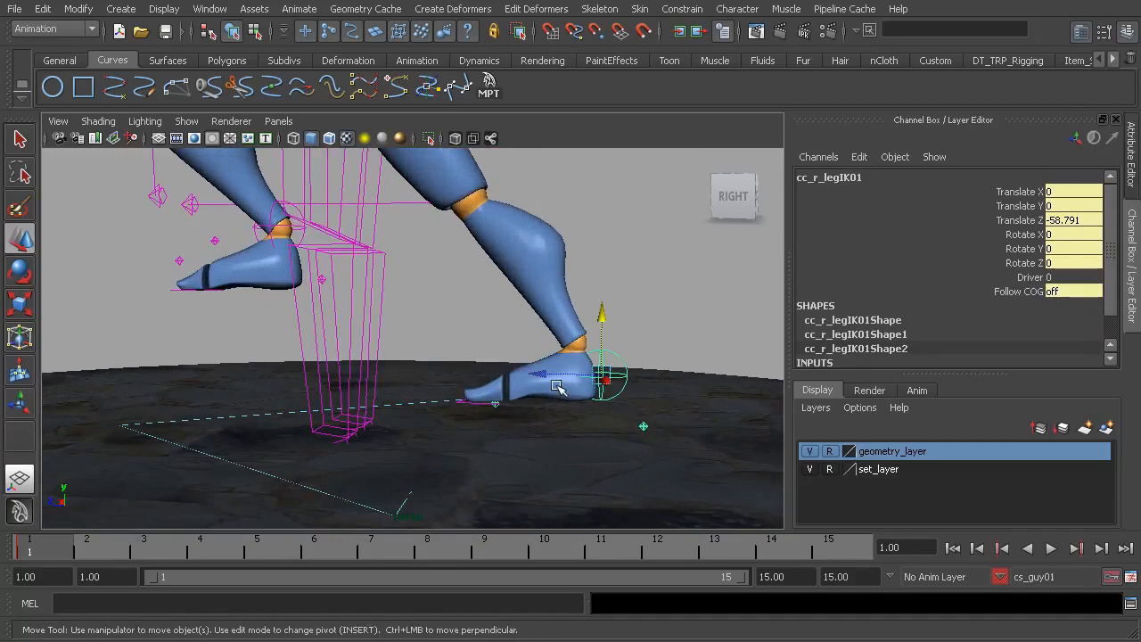
key(4)
click(492, 326)
mouse_move(492, 326)
alt+right_down()
mouse_move(491, 348)
mouse_move(609, 401)
mouse_move(570, 364)
mouse_move(554, 377)
mouse_move(503, 375)
alt+right_up()
click(597, 388)
key(e)
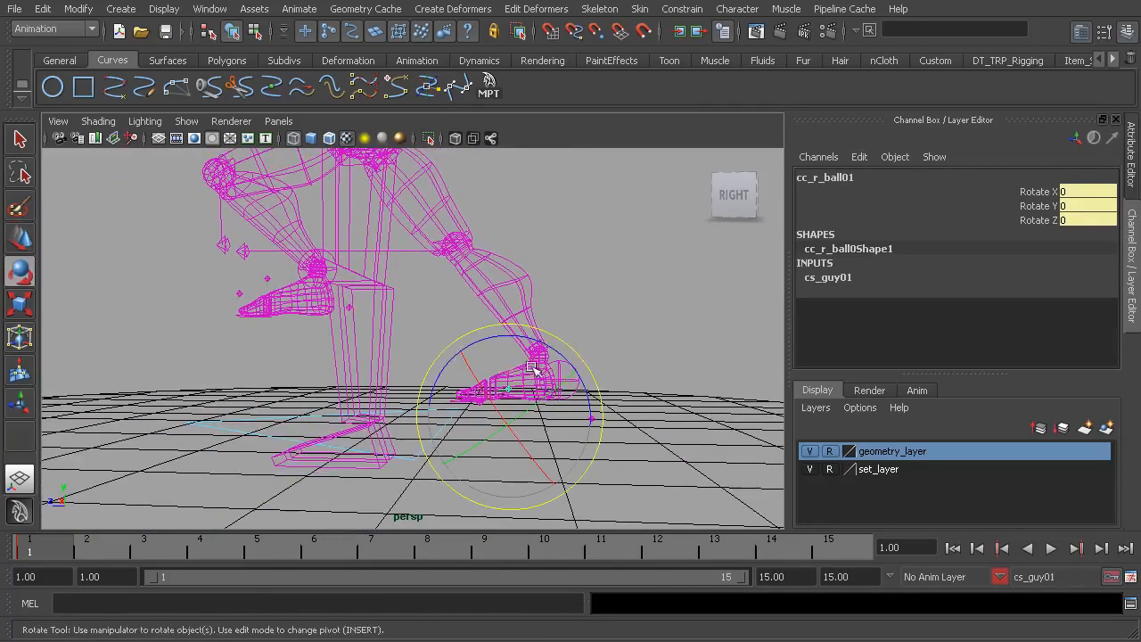
drag(550, 343, 493, 354)
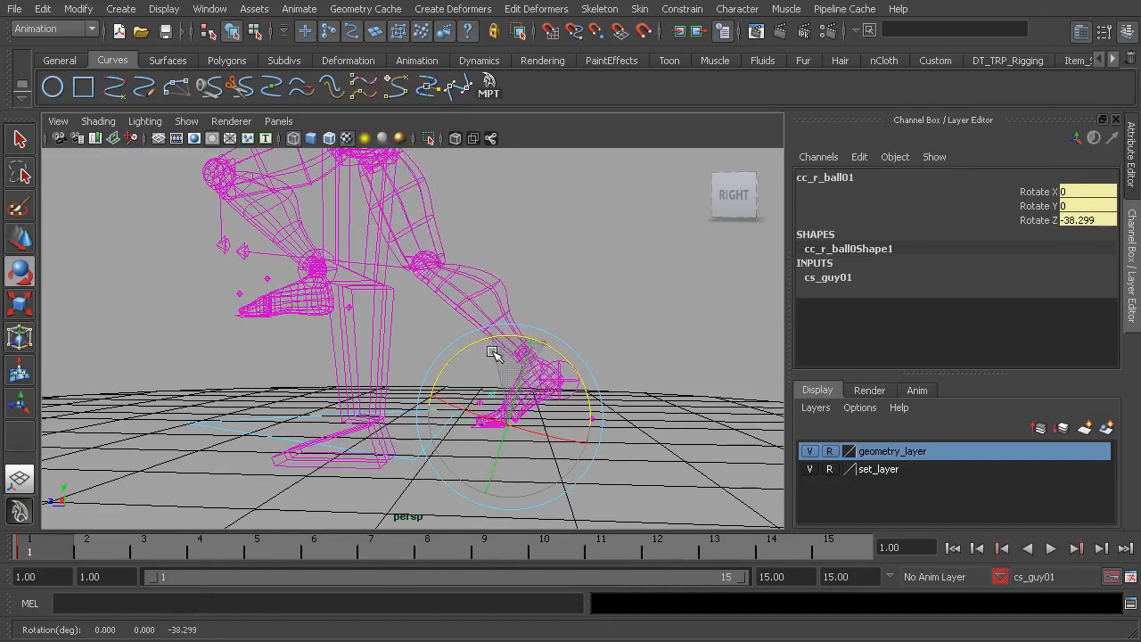
Select the right leg IK control again and slide it slightly farther back along Z
alt+drag(640, 340, 528, 349)
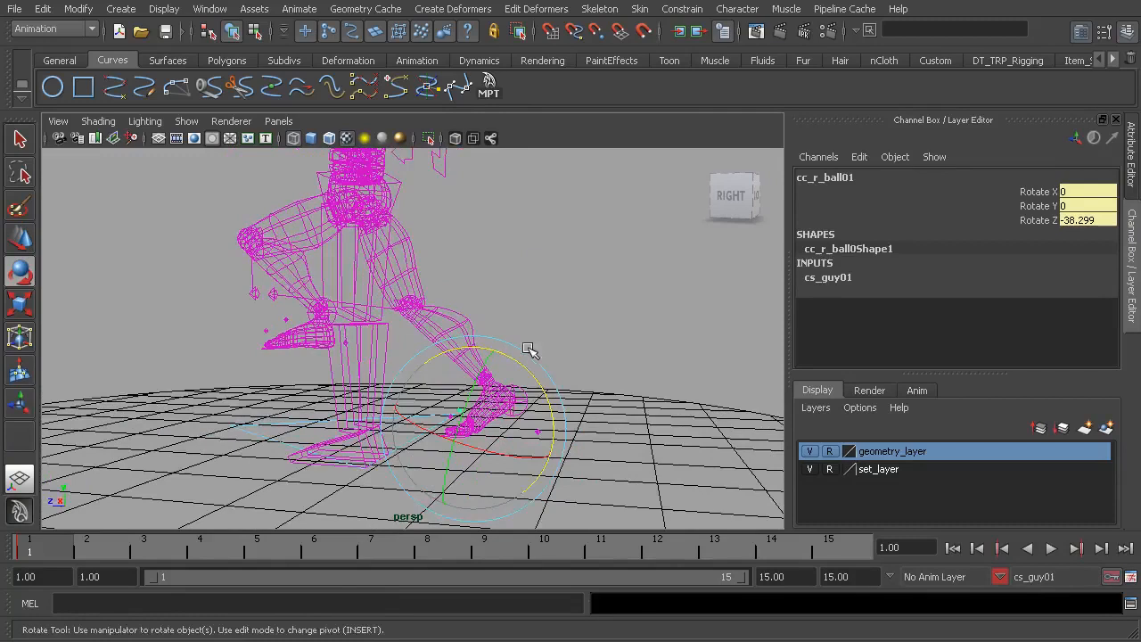
click(535, 298)
click(523, 390)
mouse_move(509, 395)
alt+mouse_down()
mouse_move(535, 393)
mouse_move(505, 392)
alt+mouse_up()
alt+right_drag(505, 392, 561, 403)
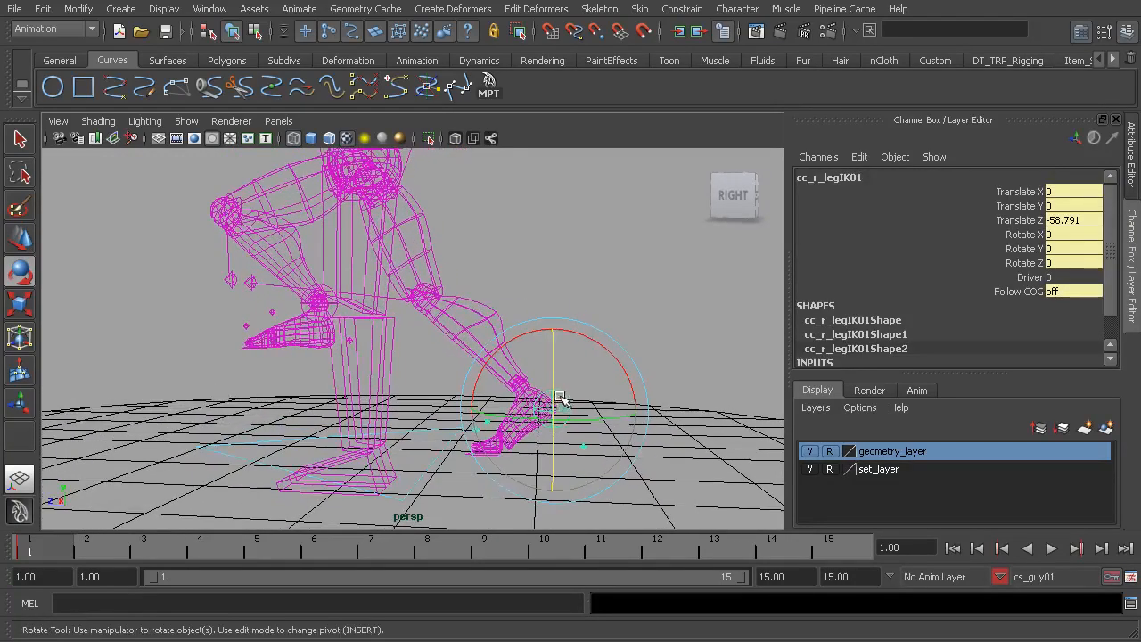
key(w)
drag(489, 406, 499, 409)
Rotate the left leg IK control to 64.849 on X and move it to Translate Y 29.241, Translate Z 6.977
alt+middle_drag(458, 310, 512, 342)
click(410, 350)
alt+drag(412, 349, 445, 353)
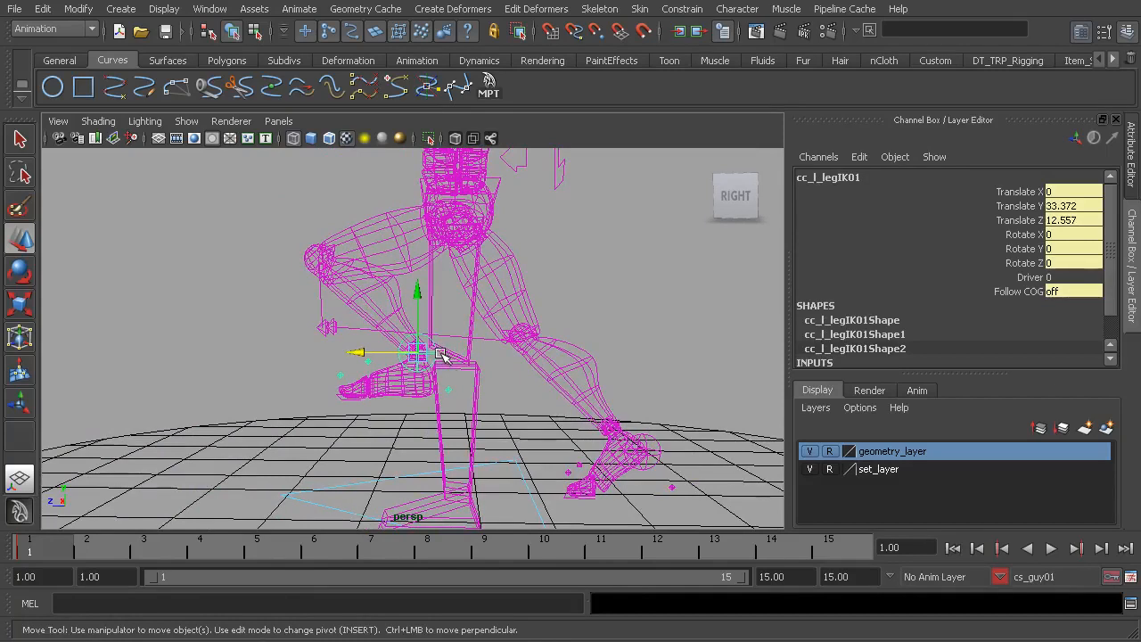
key(6)
key(4)
key(e)
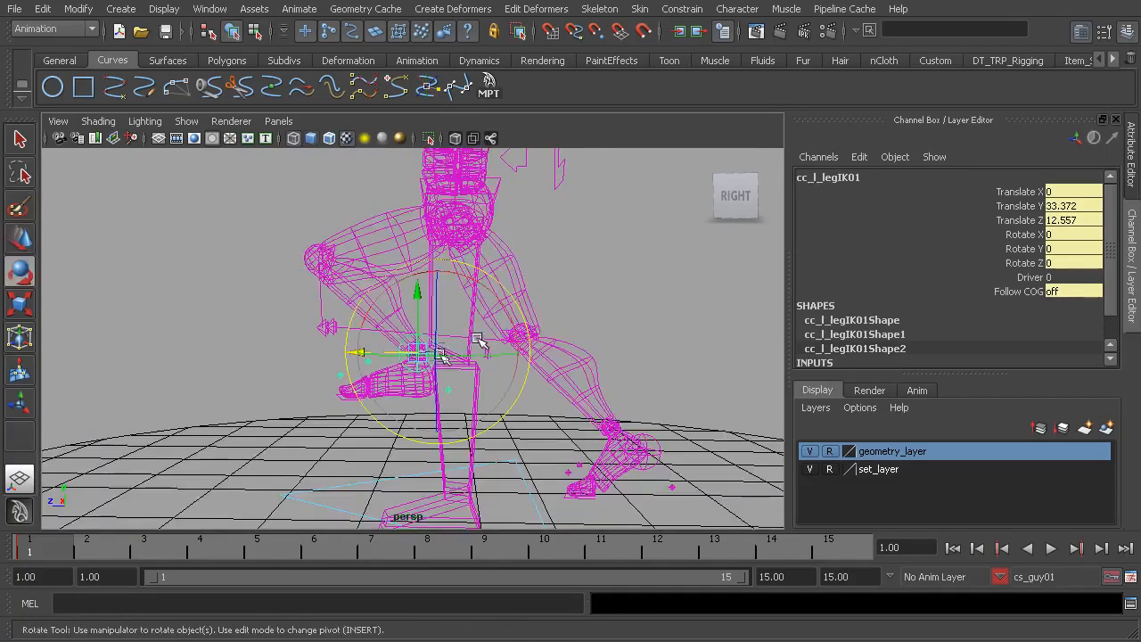
mouse_move(497, 305)
mouse_down()
mouse_move(454, 283)
mouse_move(411, 289)
mouse_up()
key(6)
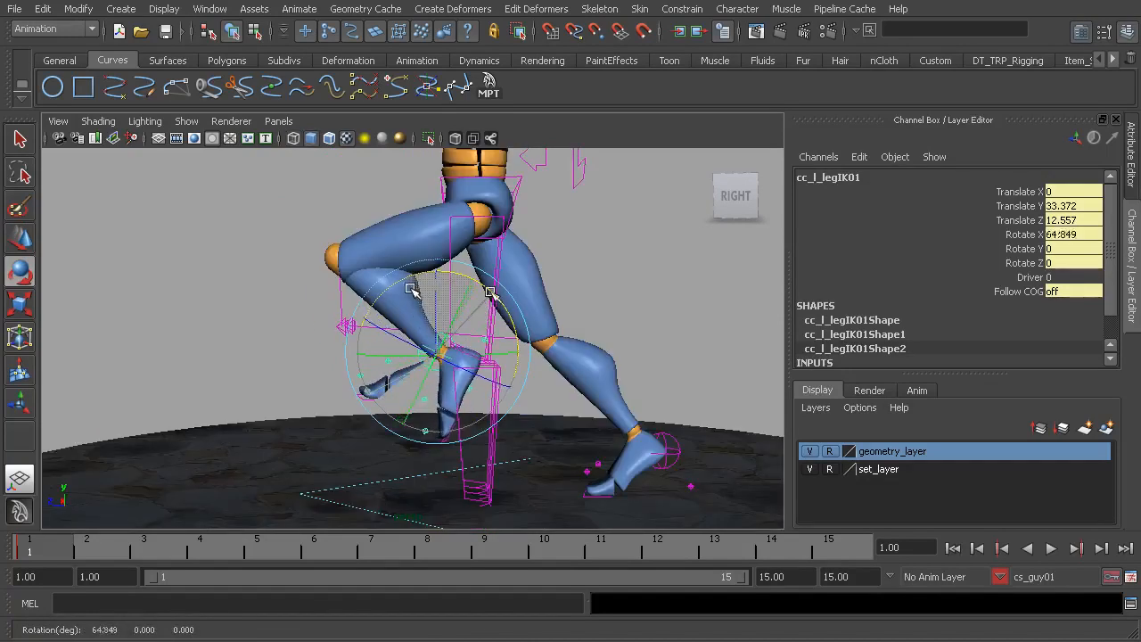
key(w)
drag(374, 353, 398, 365)
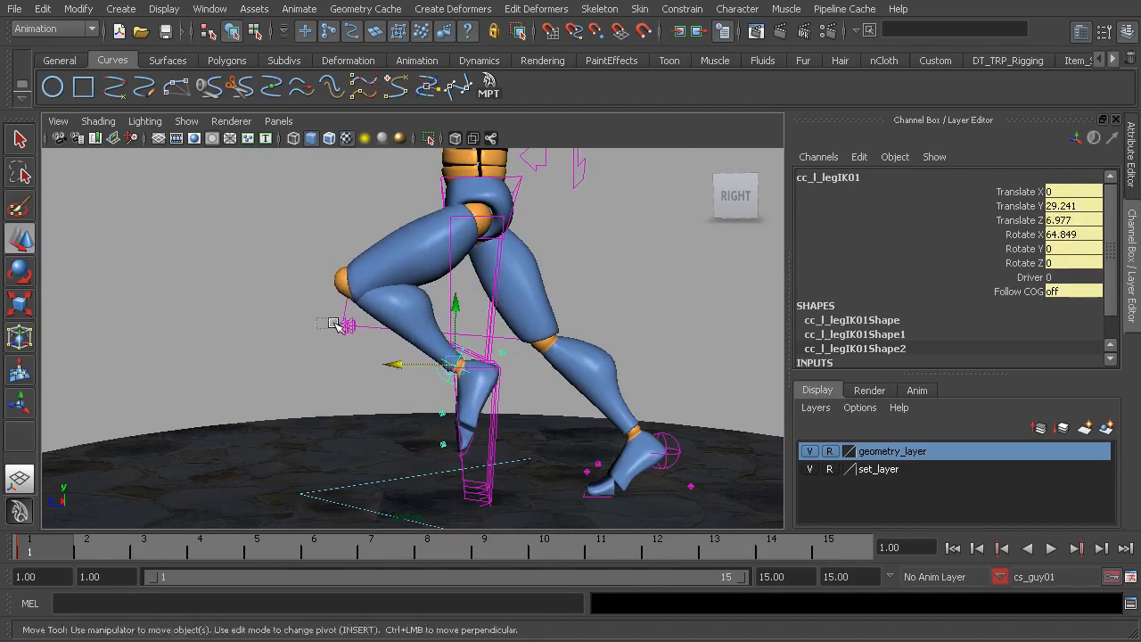
Select both knee IK controls and move them forward of the body to Translate Z 61.798
drag(312, 316, 352, 349)
mouse_move(283, 324)
mouse_down()
mouse_move(101, 324)
mouse_move(496, 334)
mouse_move(287, 326)
mouse_up()
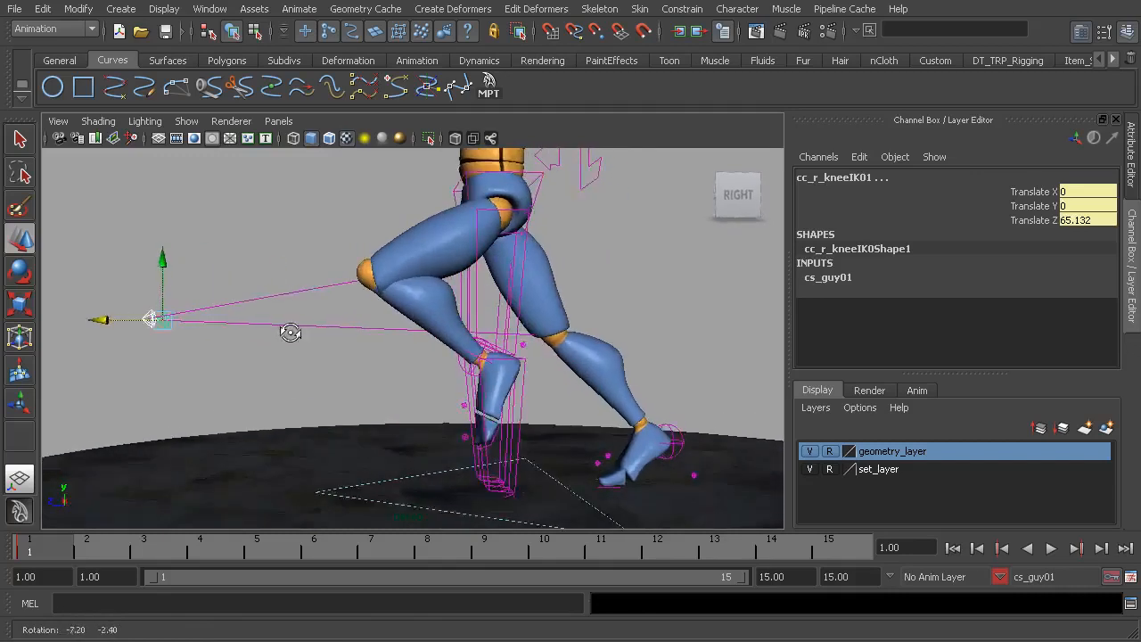
mouse_move(102, 319)
mouse_down()
mouse_move(451, 346)
mouse_move(357, 339)
mouse_move(400, 353)
mouse_move(178, 323)
mouse_move(109, 330)
mouse_up()
Twist the hips control around its Y axis to suit the stride
alt+drag(234, 353, 488, 330)
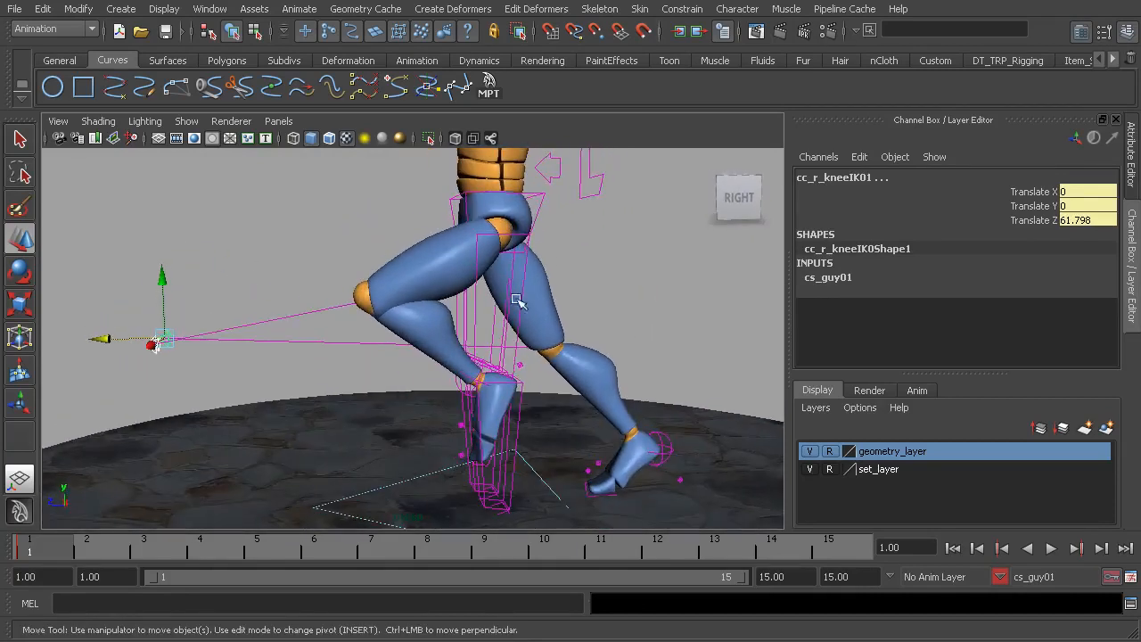
click(541, 213)
alt+middle_drag(541, 214, 533, 313)
key(e)
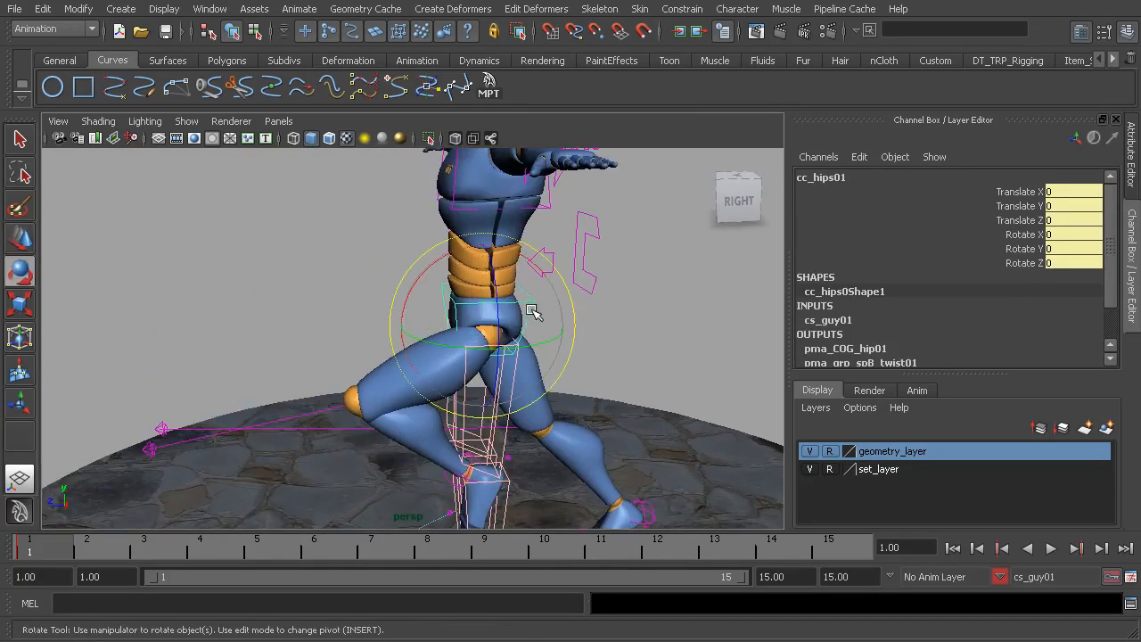
click(1016, 248)
middle_drag(546, 342, 501, 348)
mouse_move(501, 348)
alt+mouse_down()
mouse_move(496, 355)
mouse_move(535, 357)
mouse_move(495, 310)
mouse_move(538, 326)
mouse_move(513, 326)
mouse_move(508, 359)
alt+mouse_up()
click(517, 321)
Fine-tune the right leg IK control to Translate Z -64.672 and key the pose at frame 1
click(554, 409)
mouse_move(553, 409)
alt+mouse_down()
mouse_move(548, 397)
mouse_move(557, 405)
alt+mouse_up()
key(w)
drag(488, 431, 505, 424)
alt+drag(363, 366, 472, 419)
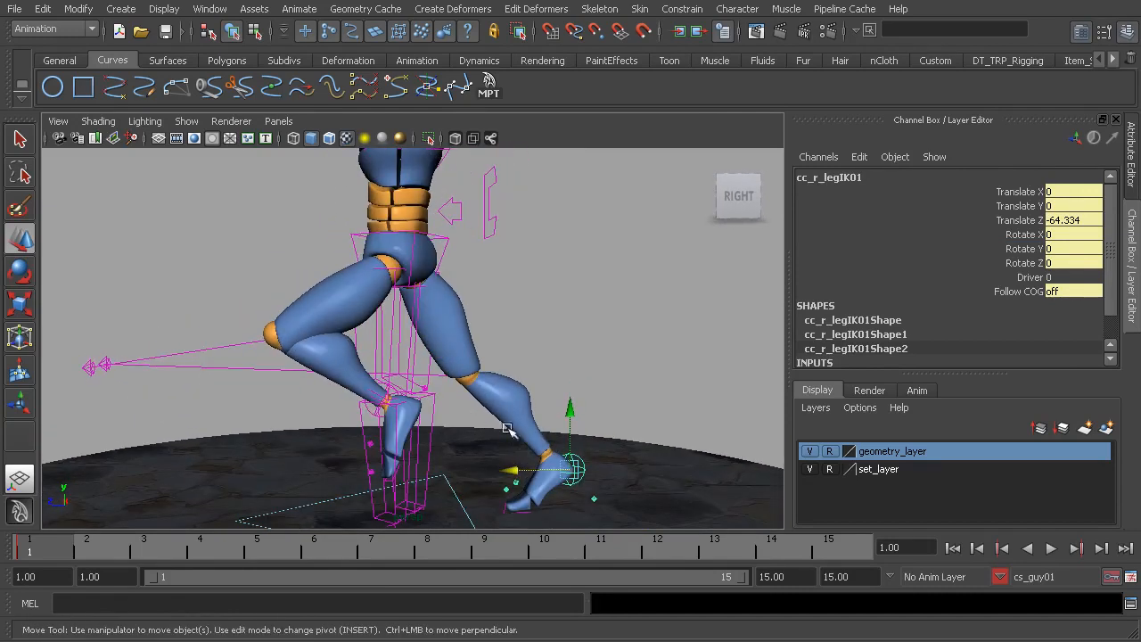
drag(513, 460, 515, 467)
key(s)
Lean the body forward by rotating the COG control to 15.185 on X
alt+drag(427, 292, 473, 336)
alt+right_drag(473, 336, 406, 313)
alt+drag(405, 313, 402, 292)
alt+middle_drag(440, 274, 457, 305)
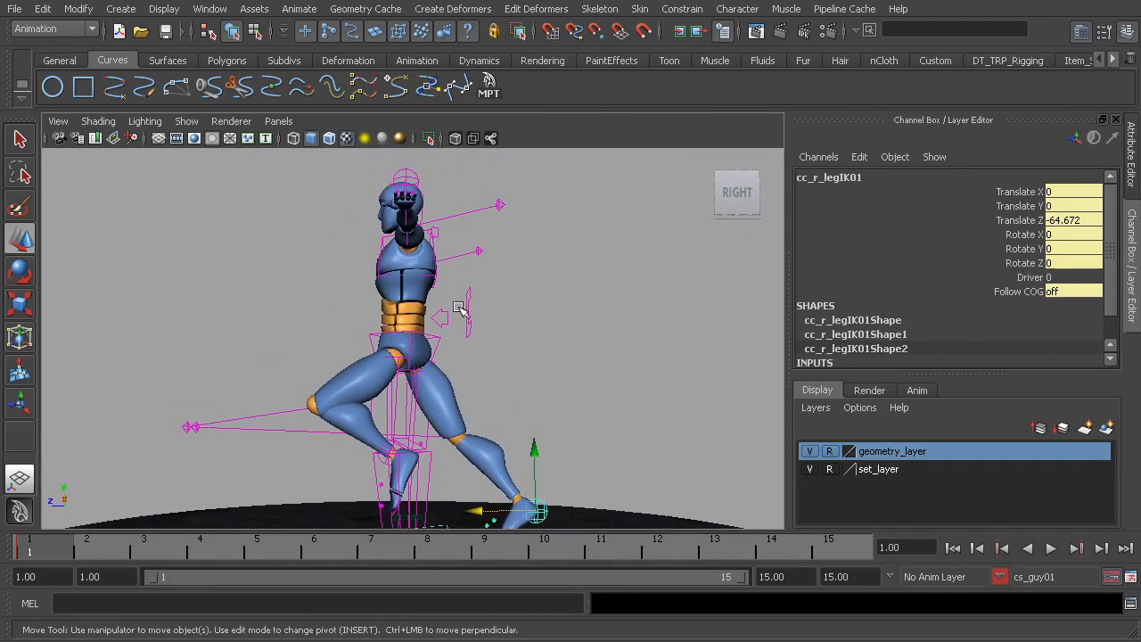
click(466, 316)
alt+drag(466, 315, 476, 331)
key(e)
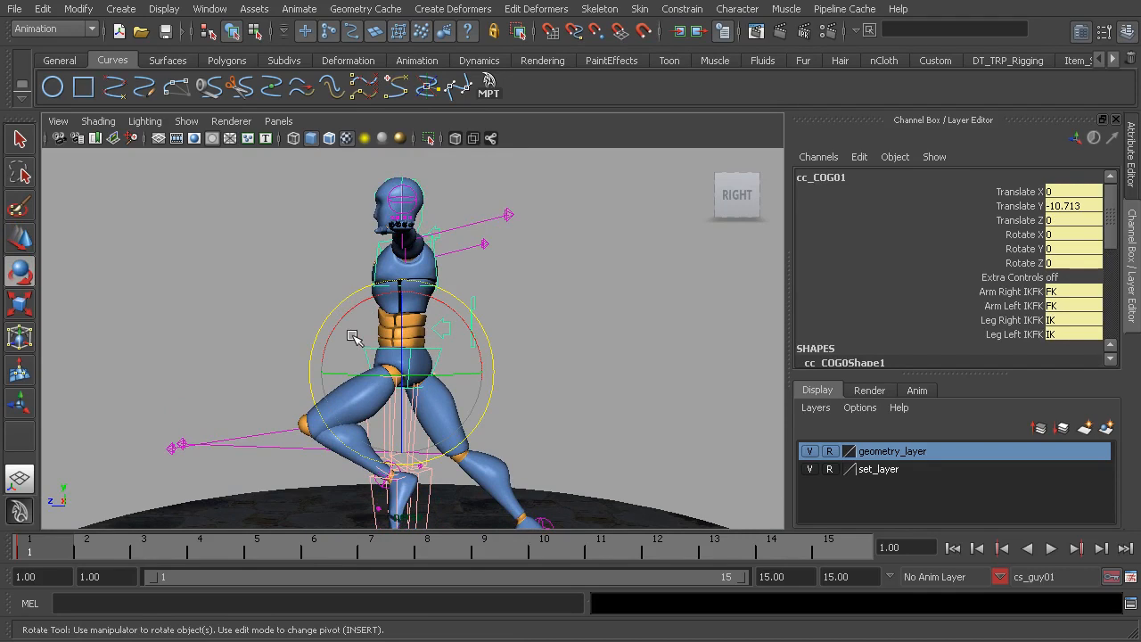
drag(358, 302, 340, 309)
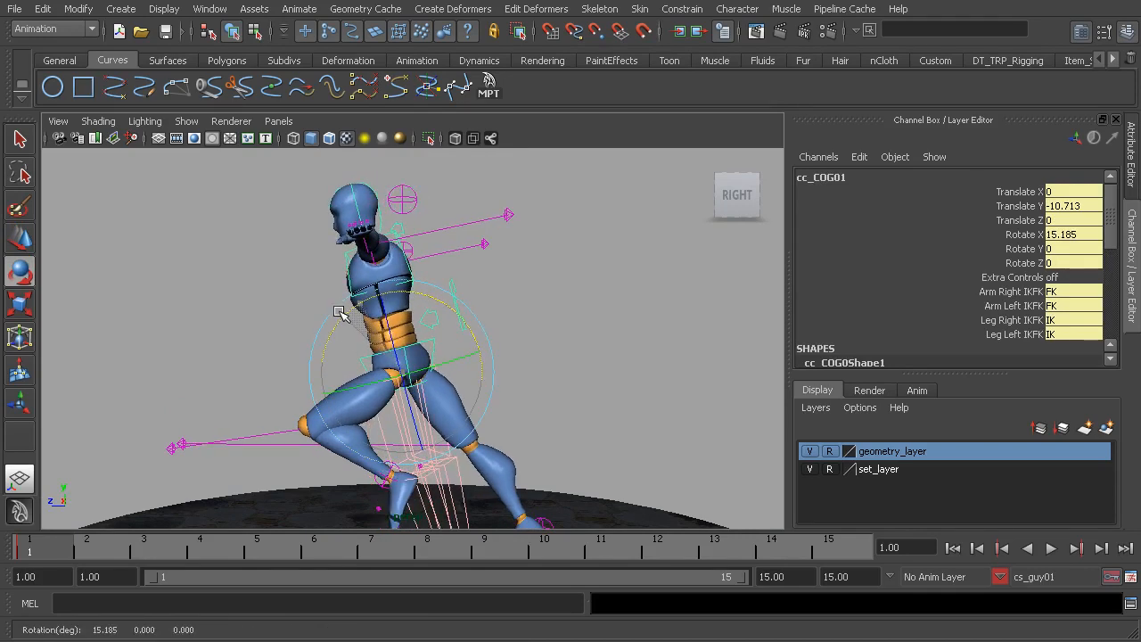
drag(339, 311, 339, 311)
Try to lean the body about 37 degrees forward with the COG control and undo that rotation
drag(441, 308, 412, 297)
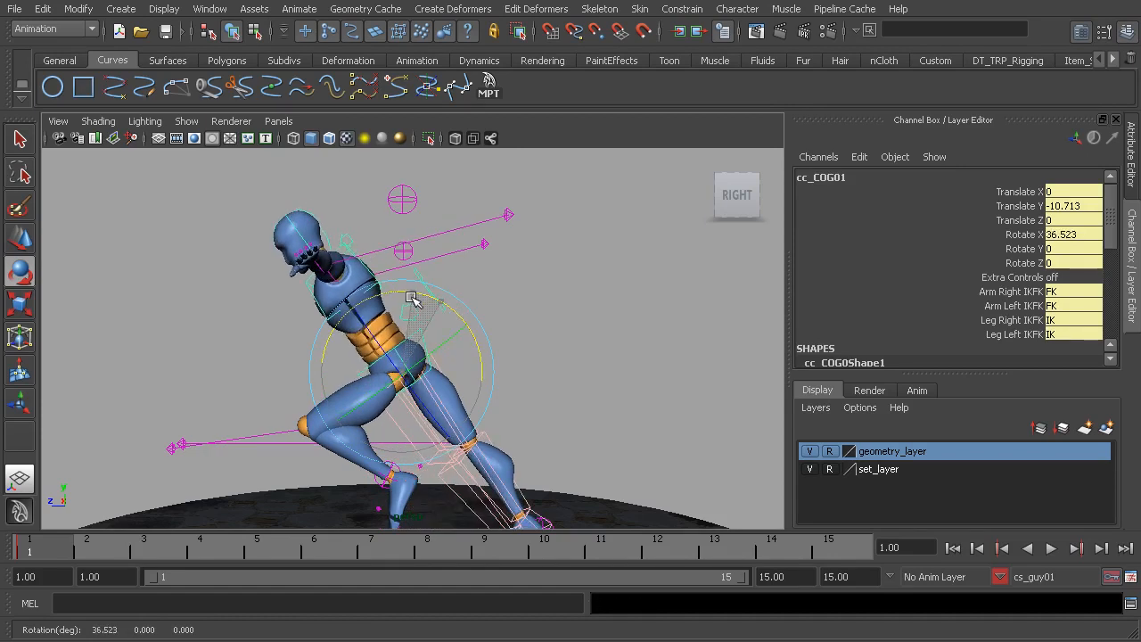
key(ctrl+z)
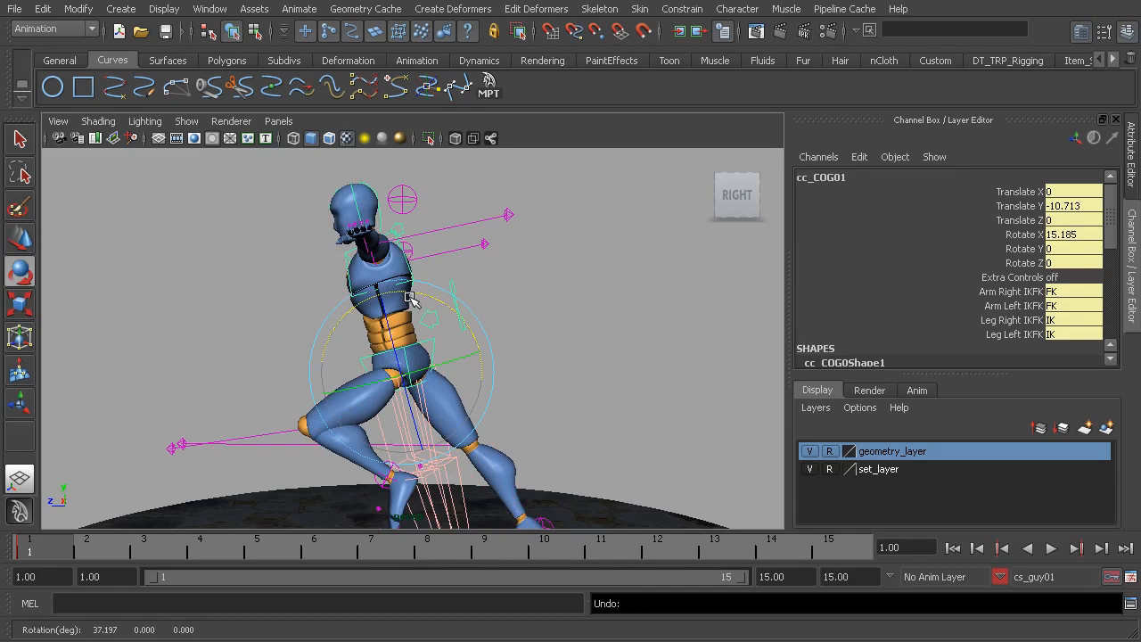
alt+middle_drag(412, 298, 439, 299)
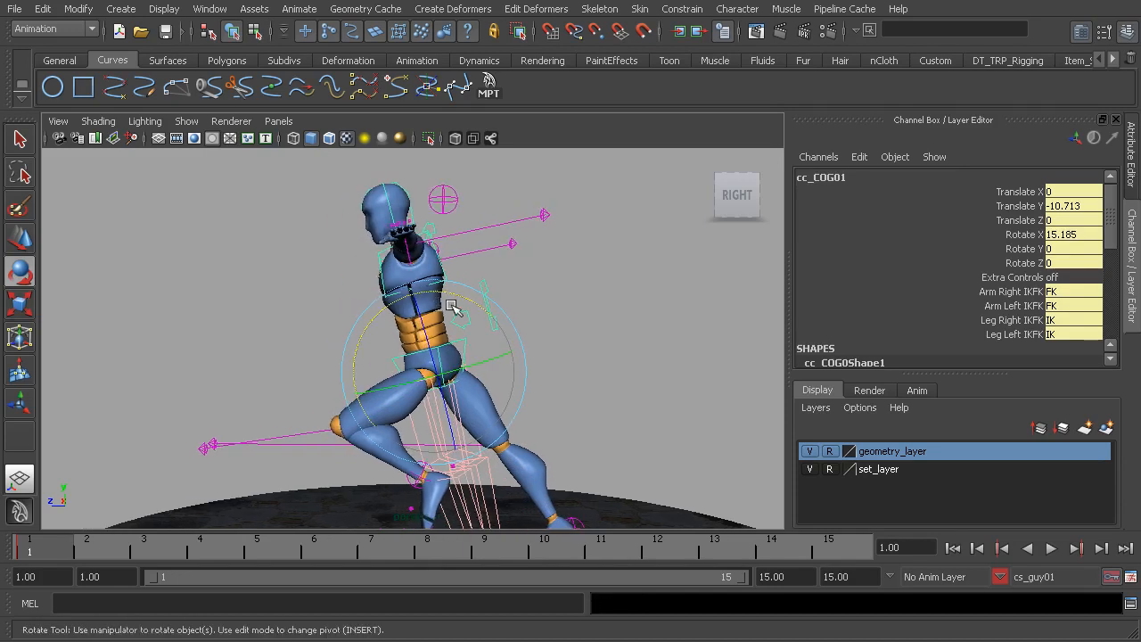
Adjust the COG control to Rotate X 16.004 and Translate Y -11.532, and key the pose at frame 1
drag(464, 312, 433, 311)
key(w)
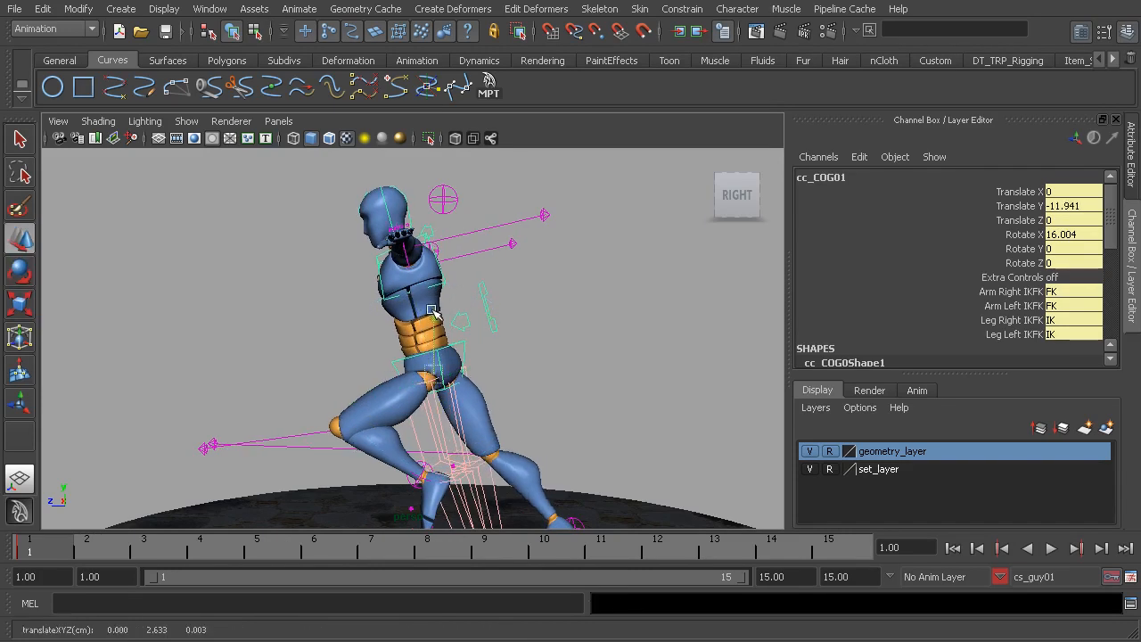
key(s)
alt+middle_drag(481, 451, 461, 366)
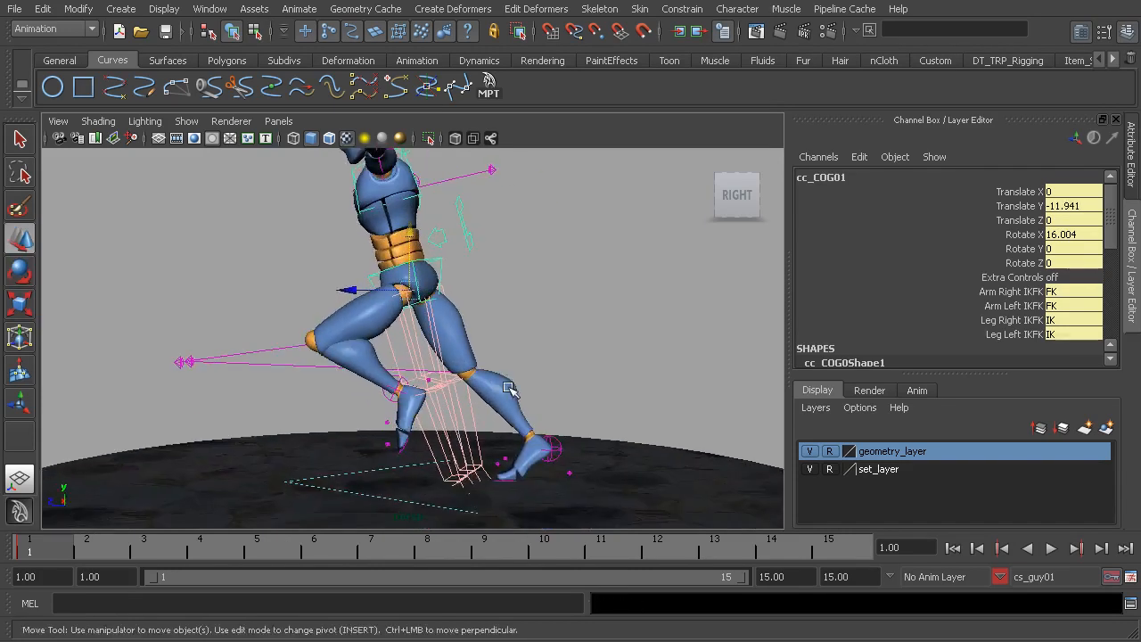
alt+drag(446, 349, 415, 283)
key(s)
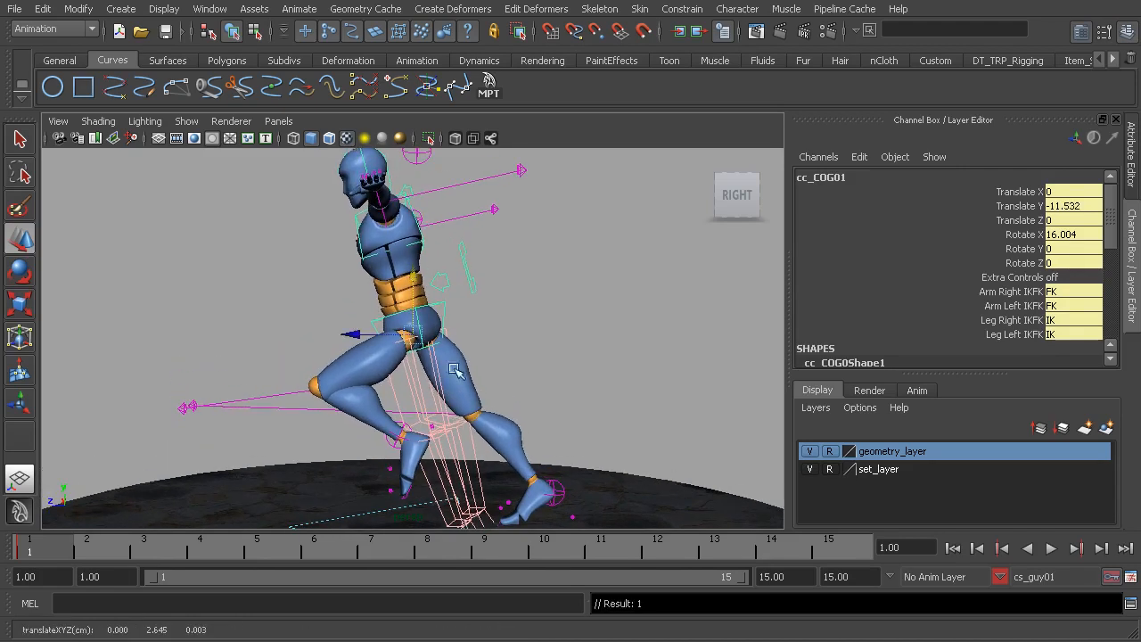
Twist the upper body by rotating the chest control to 28.918 on Y
alt+drag(507, 443, 459, 354)
alt+right_drag(459, 355, 475, 289)
click(468, 260)
alt+drag(446, 303, 490, 316)
alt+middle_drag(502, 408, 483, 308)
alt+drag(483, 308, 398, 321)
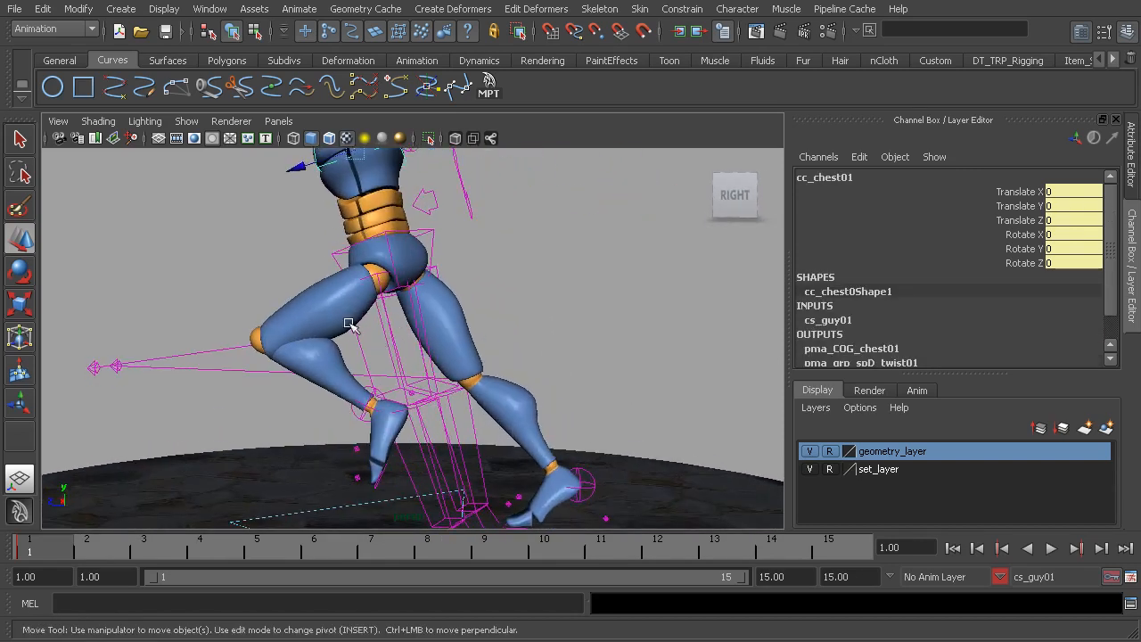
alt+middle_drag(387, 308, 428, 423)
alt+drag(395, 298, 439, 304)
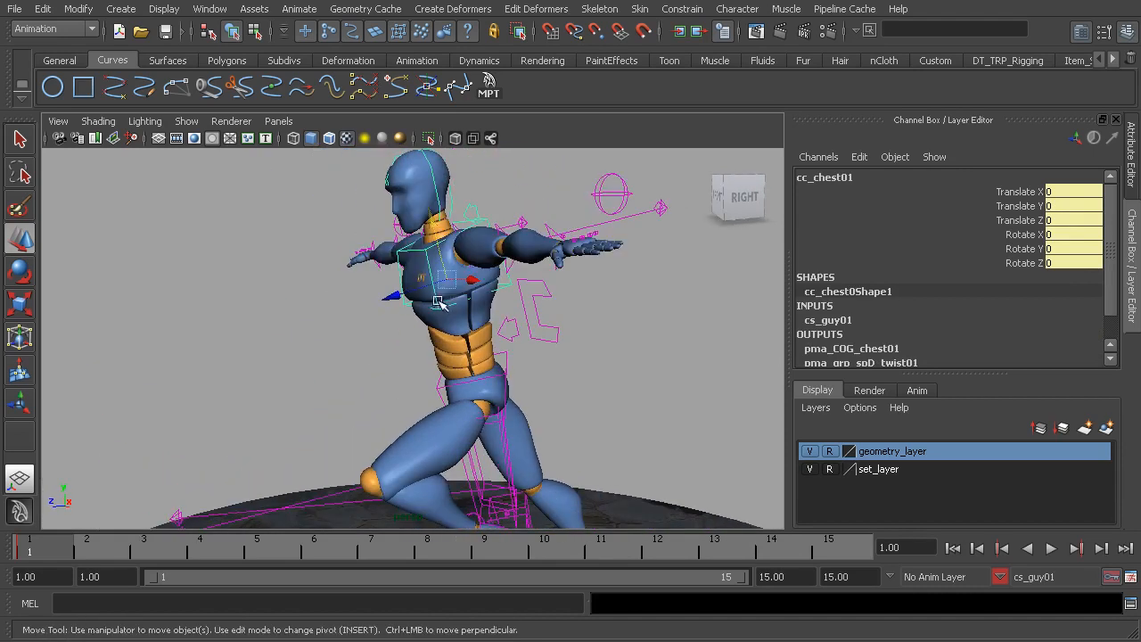
alt+drag(389, 278, 434, 284)
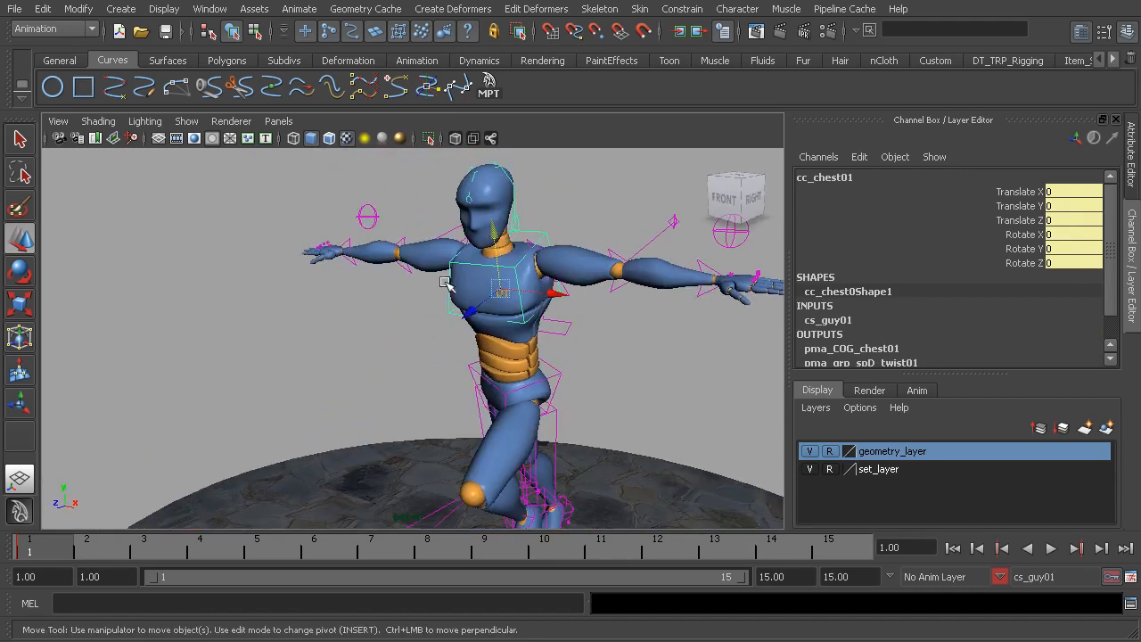
key(e)
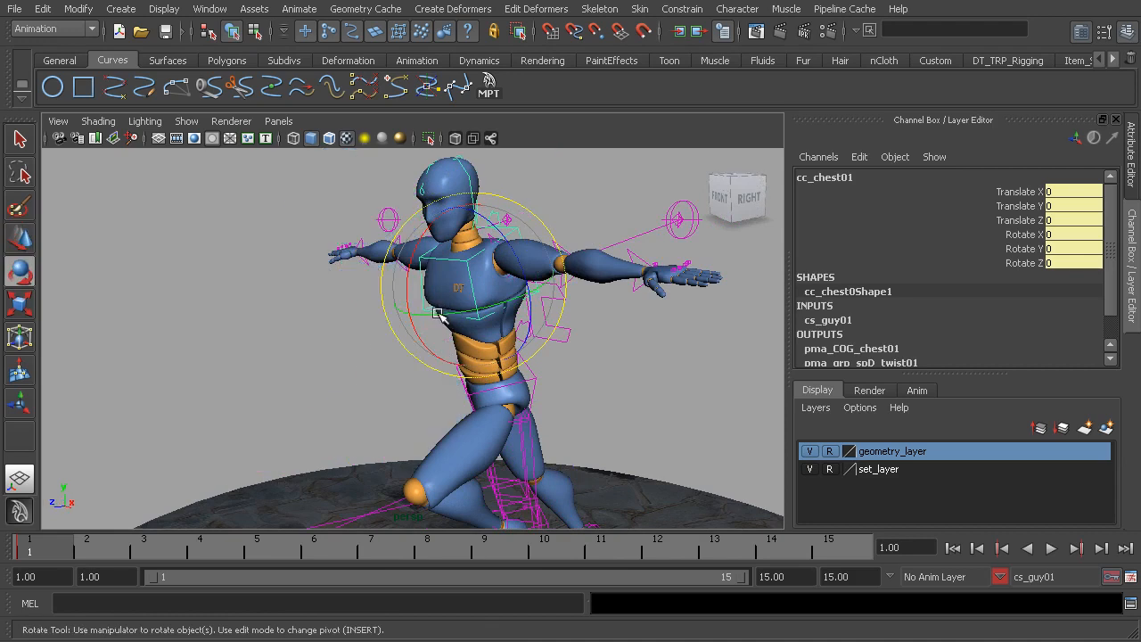
drag(513, 310, 546, 312)
Swing the right arm down and forward to Rotate X -78.642, Y 55.341, Z 45.617 with its FK control and bend the elbow
click(406, 219)
click(458, 254)
alt+drag(458, 254, 336, 285)
click(326, 348)
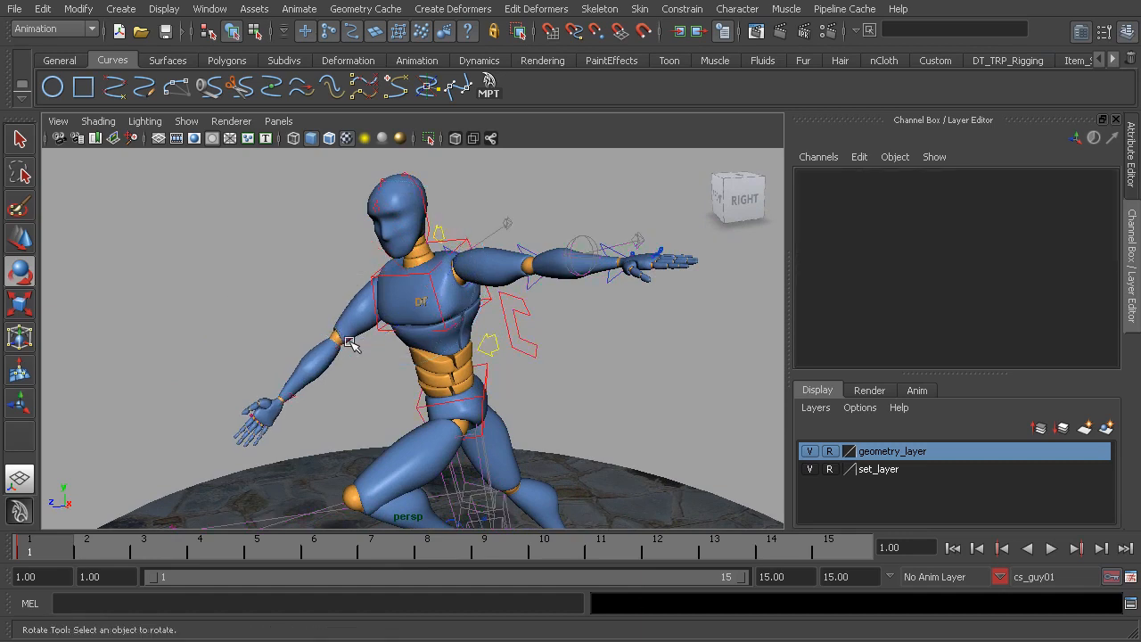
click(335, 337)
drag(270, 307, 361, 243)
click(313, 259)
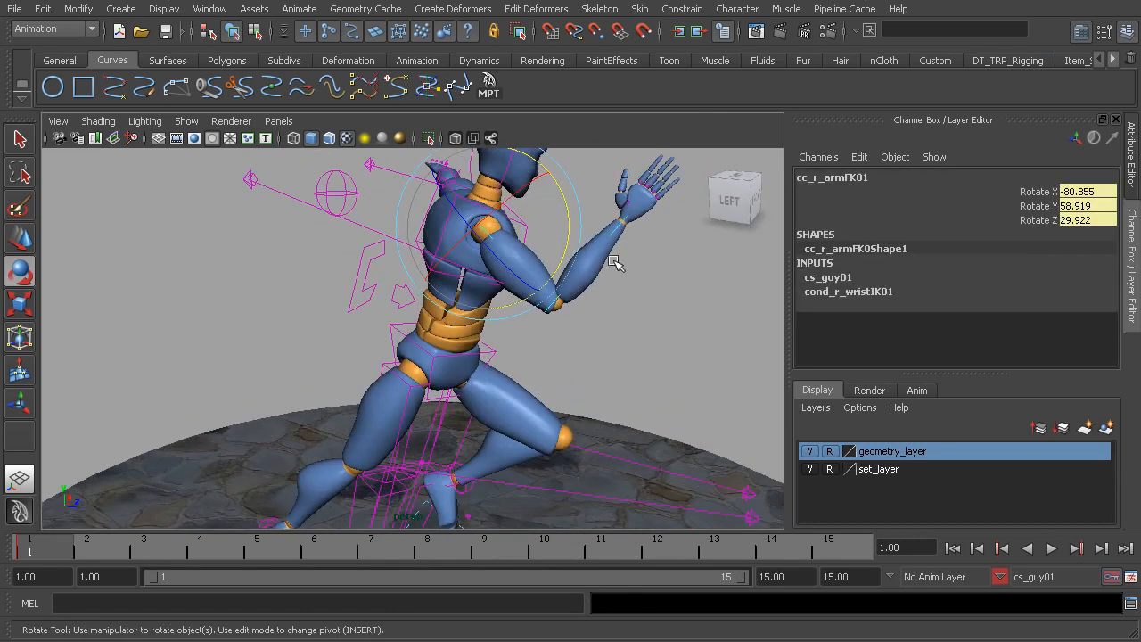
drag(567, 223, 565, 247)
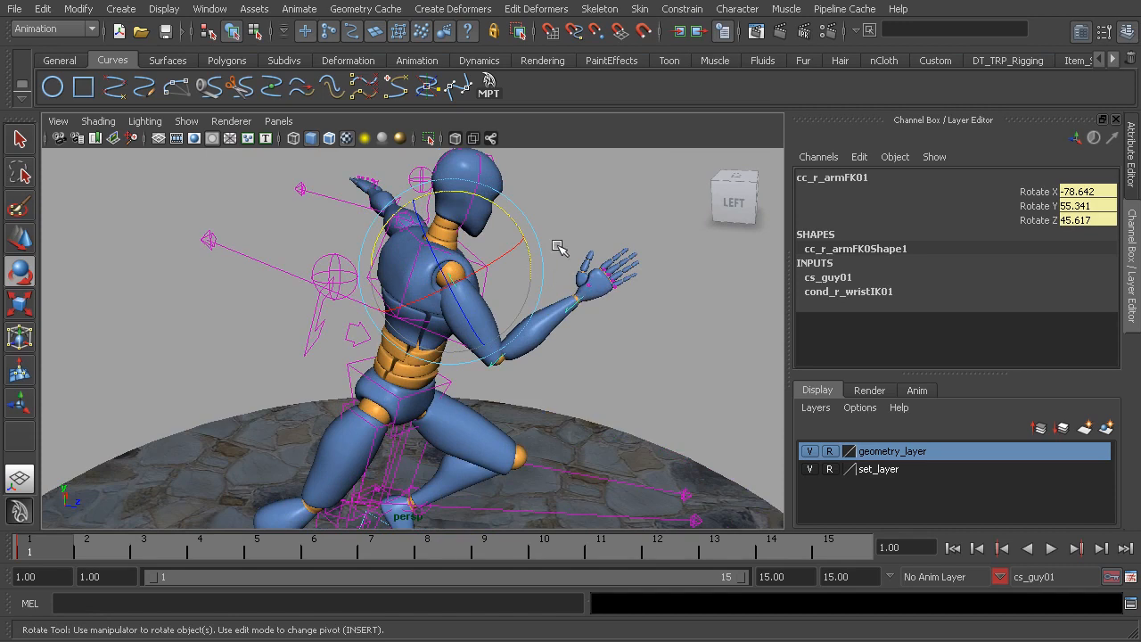
Bend the right elbow FK control to Rotate Y 103.441 and fine-tune the right arm FK to -75.355, 50.883, 47.325
click(553, 305)
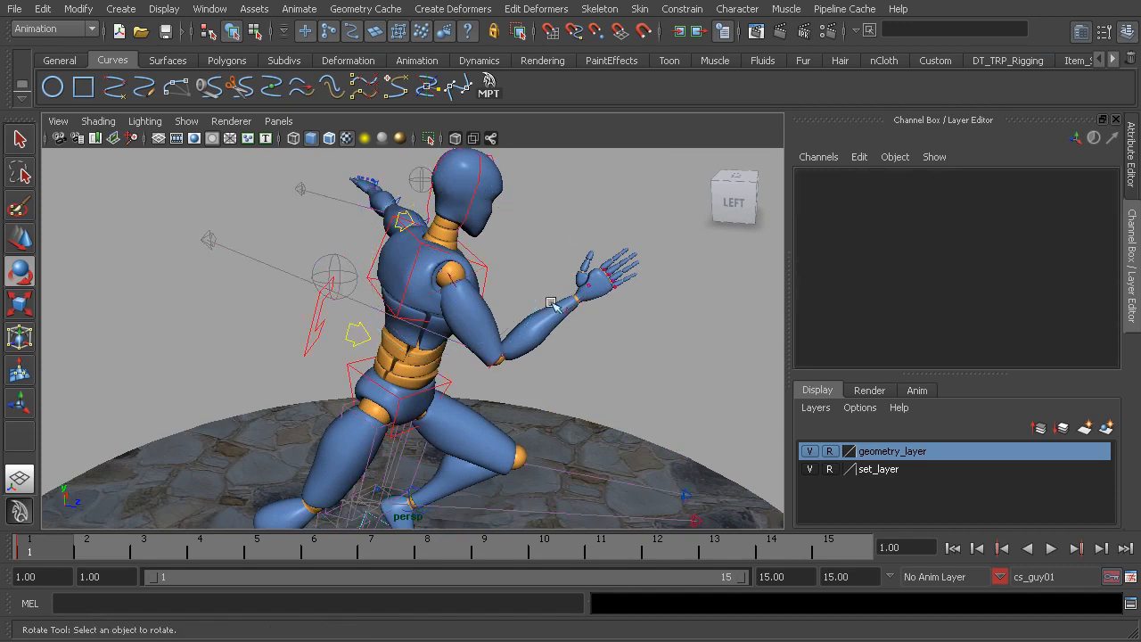
click(521, 353)
drag(547, 303, 542, 292)
click(535, 252)
click(450, 275)
drag(532, 257, 539, 293)
click(564, 356)
click(517, 349)
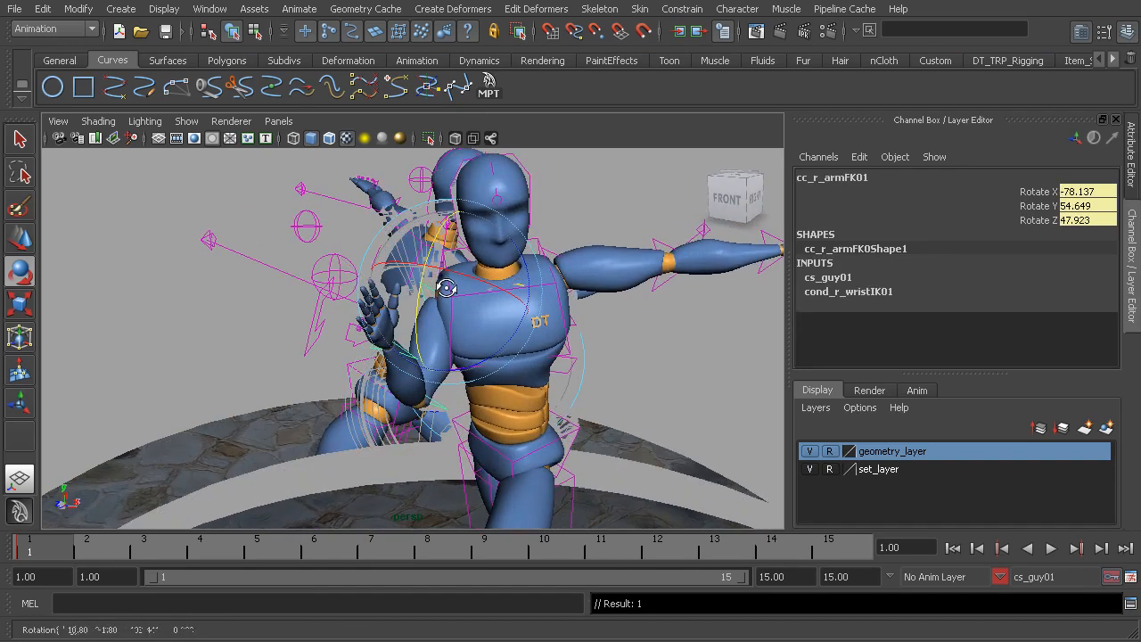
drag(505, 345, 506, 345)
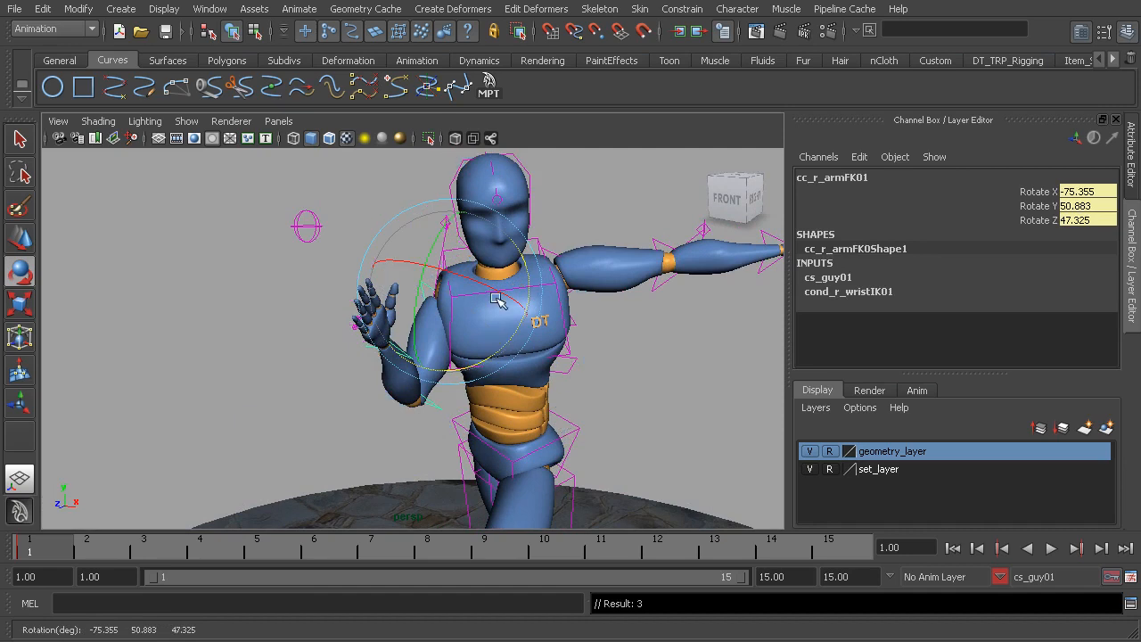
drag(475, 281, 488, 287)
Swing the left arm down and behind the body with its FK controls, leaving the elbow bent
alt+drag(368, 331, 569, 325)
click(513, 255)
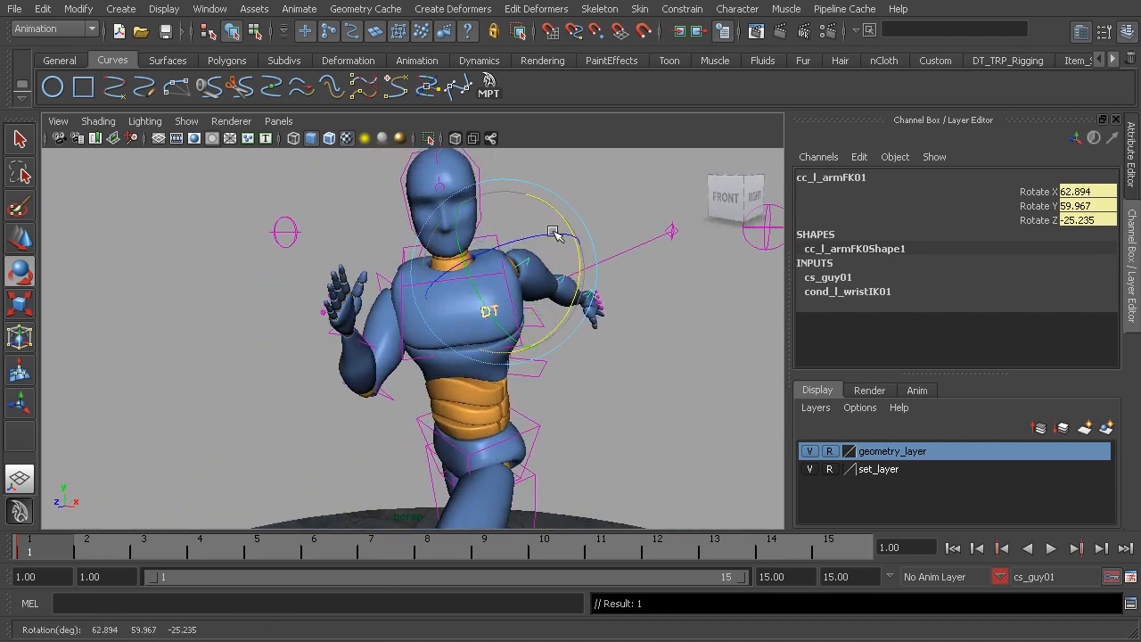
drag(553, 236, 596, 214)
click(583, 251)
click(554, 279)
alt+drag(584, 299, 386, 293)
click(483, 193)
click(401, 279)
drag(435, 338, 462, 308)
alt+drag(337, 302, 390, 294)
drag(513, 298, 517, 318)
alt+drag(358, 334, 397, 306)
alt+middle_drag(398, 307, 399, 344)
Turn the head to face forward by rotating the head control to X -1.794, Y -20.961, Z -1.819
click(417, 211)
click(432, 223)
alt+drag(484, 295, 437, 307)
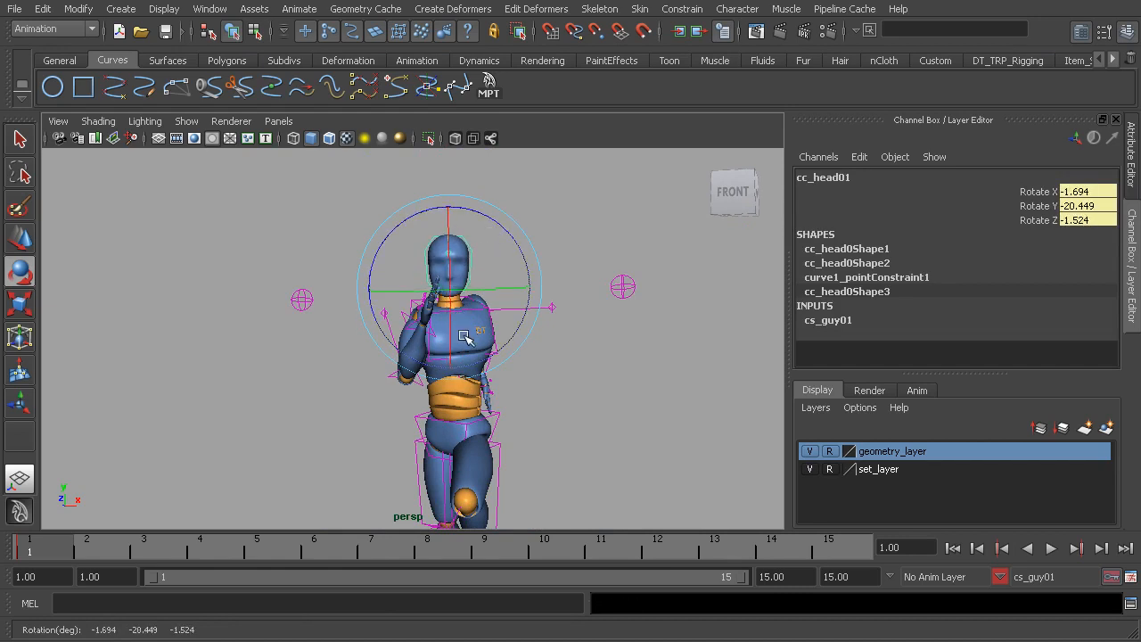
alt+drag(519, 329, 353, 347)
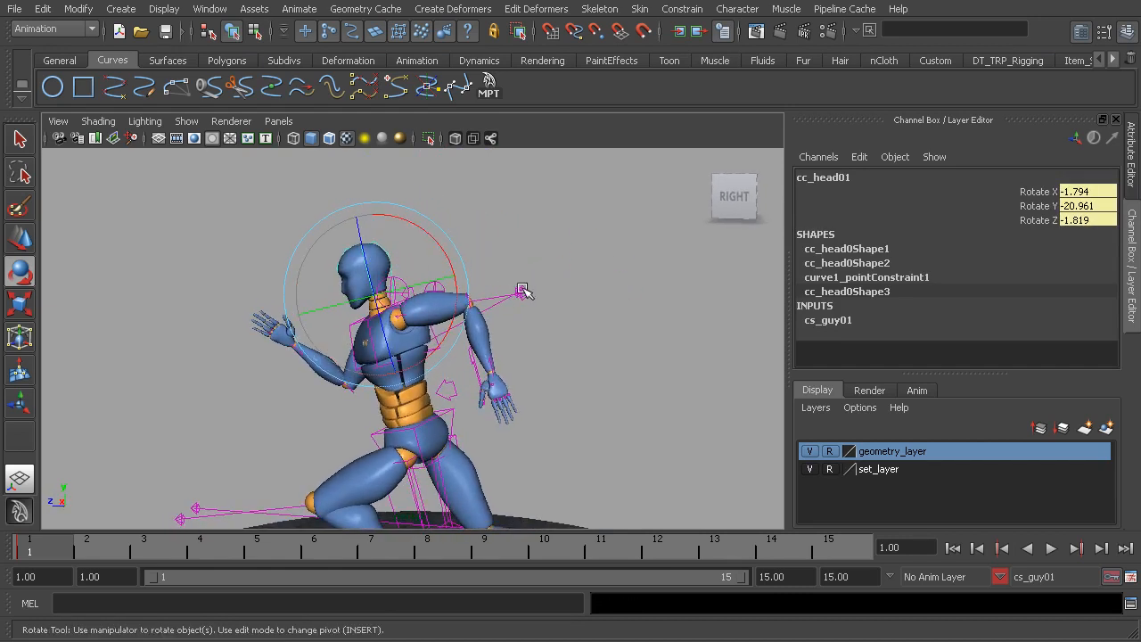
Lean the chest forward by rotating the chest control to 11.705 on X
click(489, 280)
click(435, 346)
alt+middle_drag(436, 346, 499, 304)
alt+right_drag(499, 304, 502, 331)
alt+drag(502, 331, 460, 324)
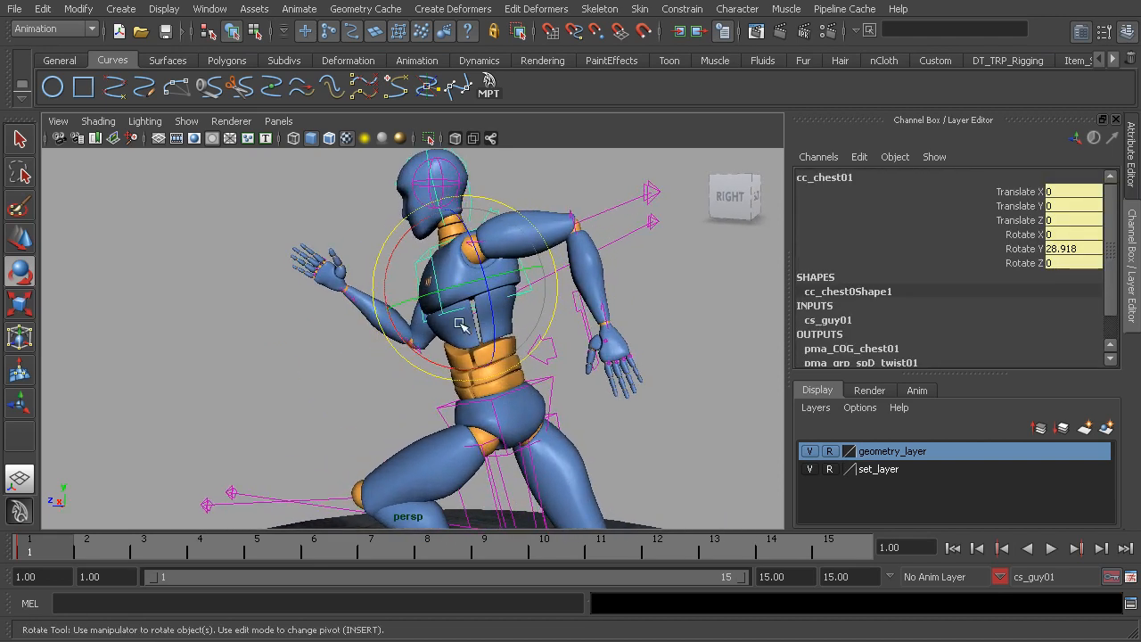
alt+drag(489, 378, 424, 368)
alt+drag(421, 326, 389, 330)
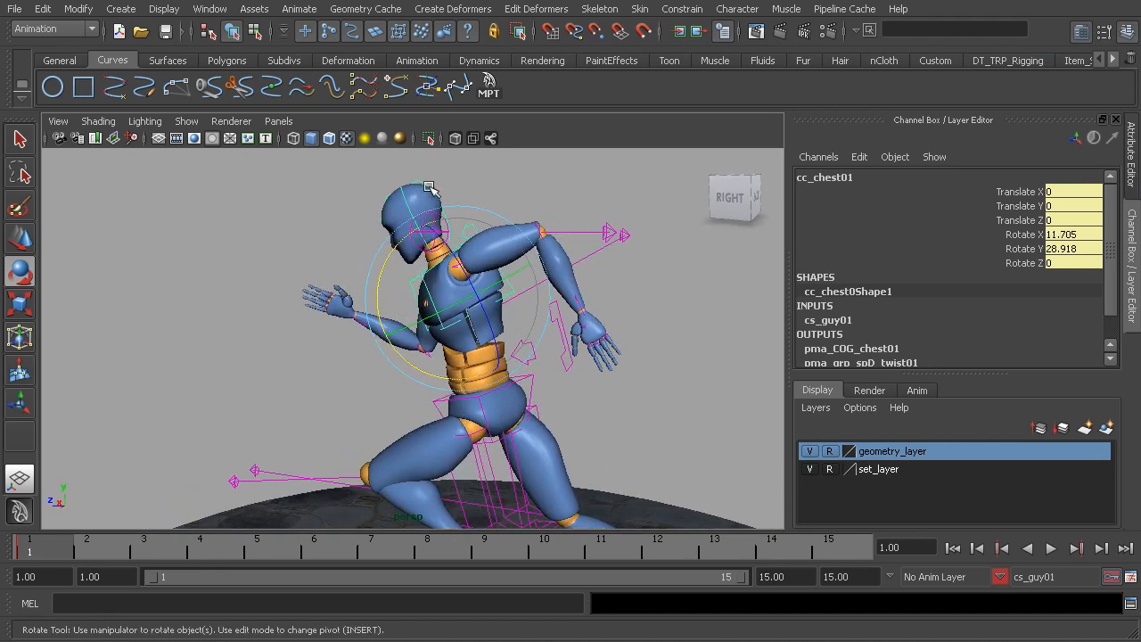
Tilt the head up by rotating the head control to -14.519 on X
click(455, 204)
drag(489, 186, 494, 191)
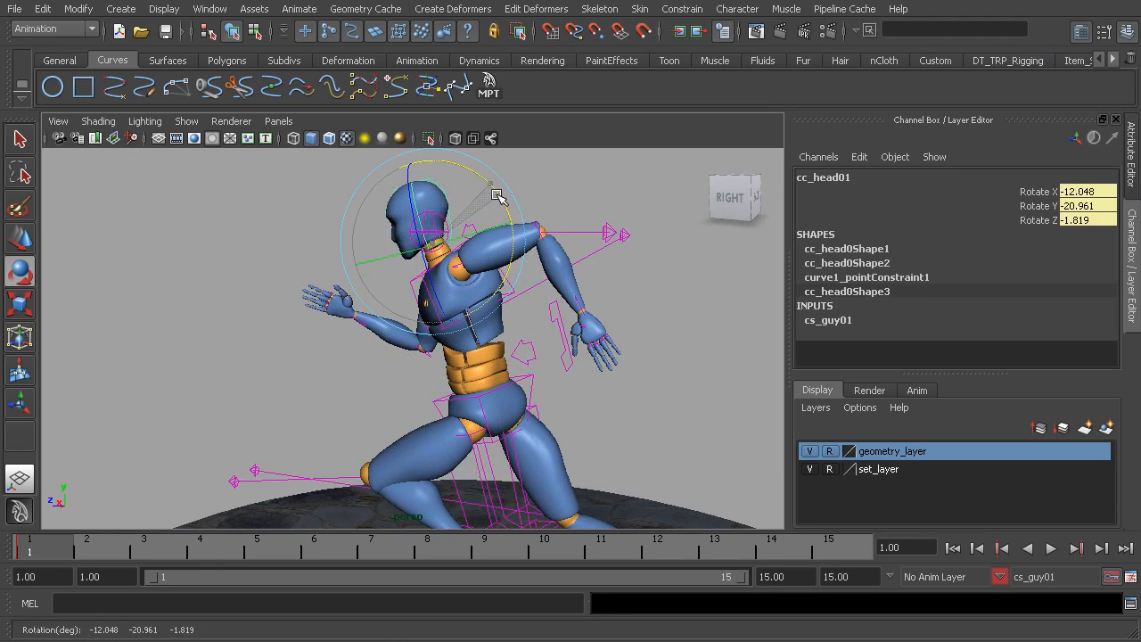
alt+drag(535, 305, 472, 228)
key(q)
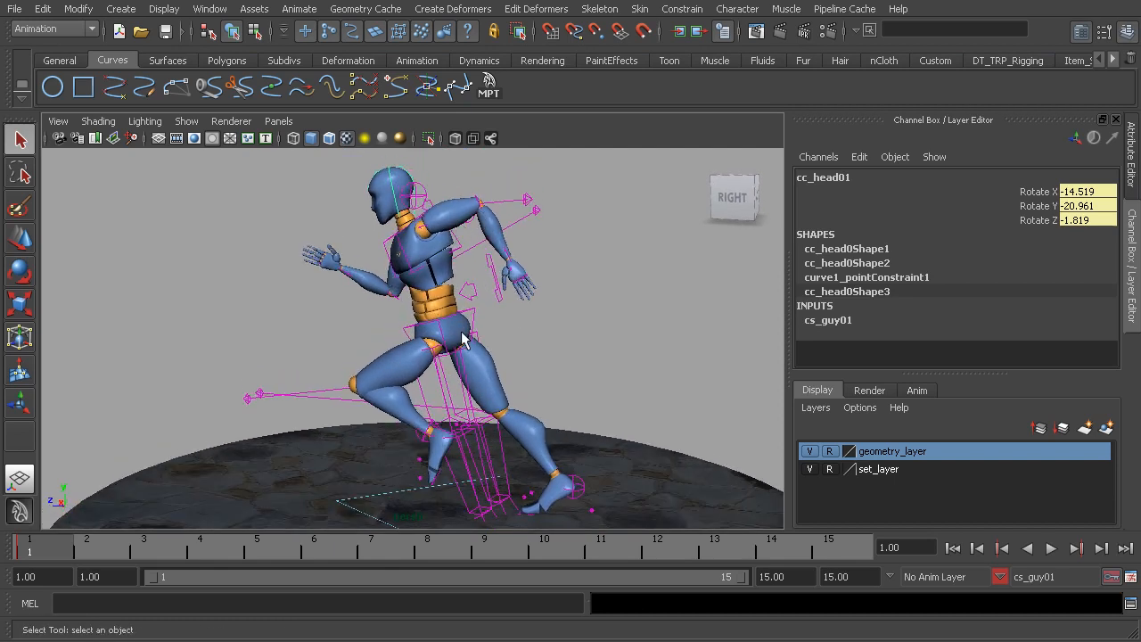
Tilt the neck control slightly forward and raise the head control to Rotate X -18.638
alt+drag(432, 293, 435, 219)
click(434, 219)
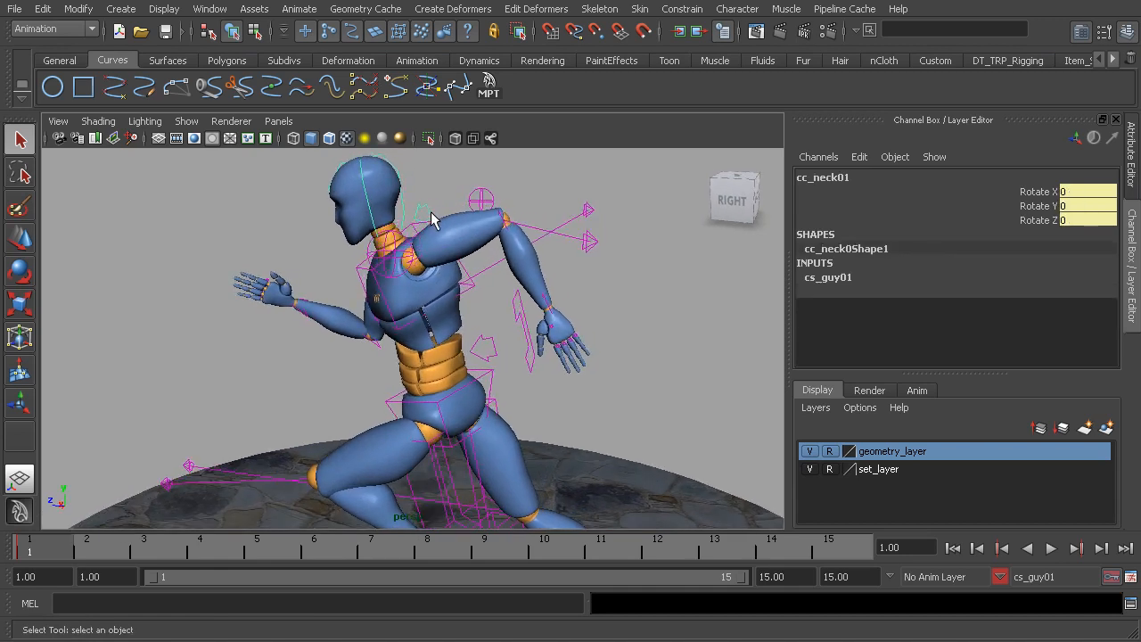
key(e)
drag(331, 201, 324, 211)
click(314, 203)
click(379, 162)
drag(426, 164, 432, 170)
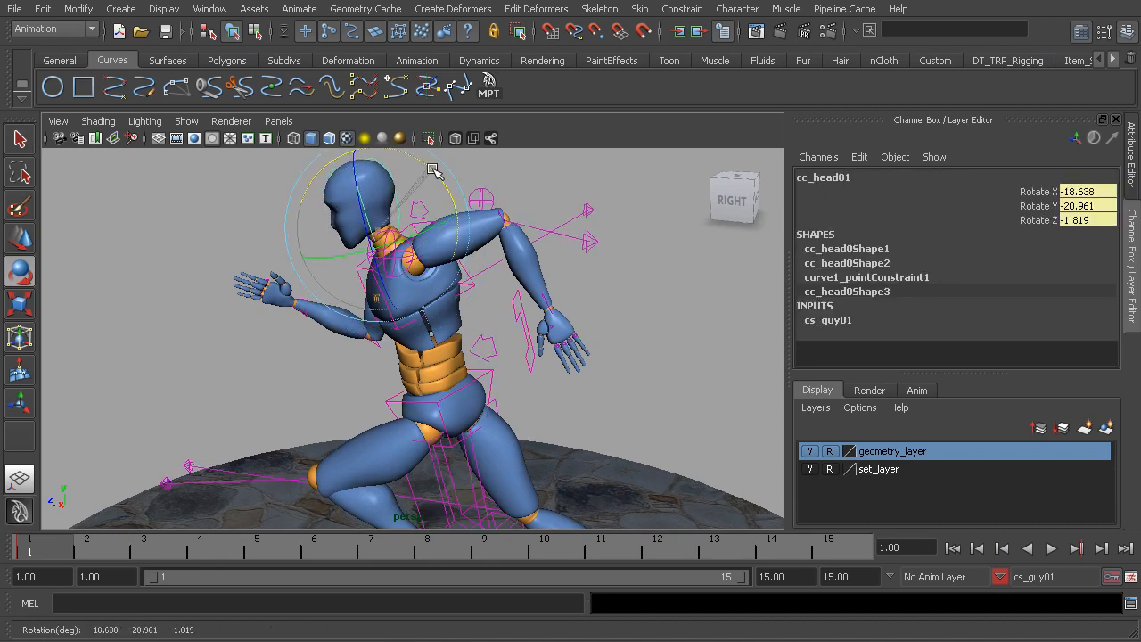
click(524, 180)
Curl the right hand's four fingers together to Rotate Z -70.369, with Mid and End at -113.3
alt+drag(314, 256, 580, 300)
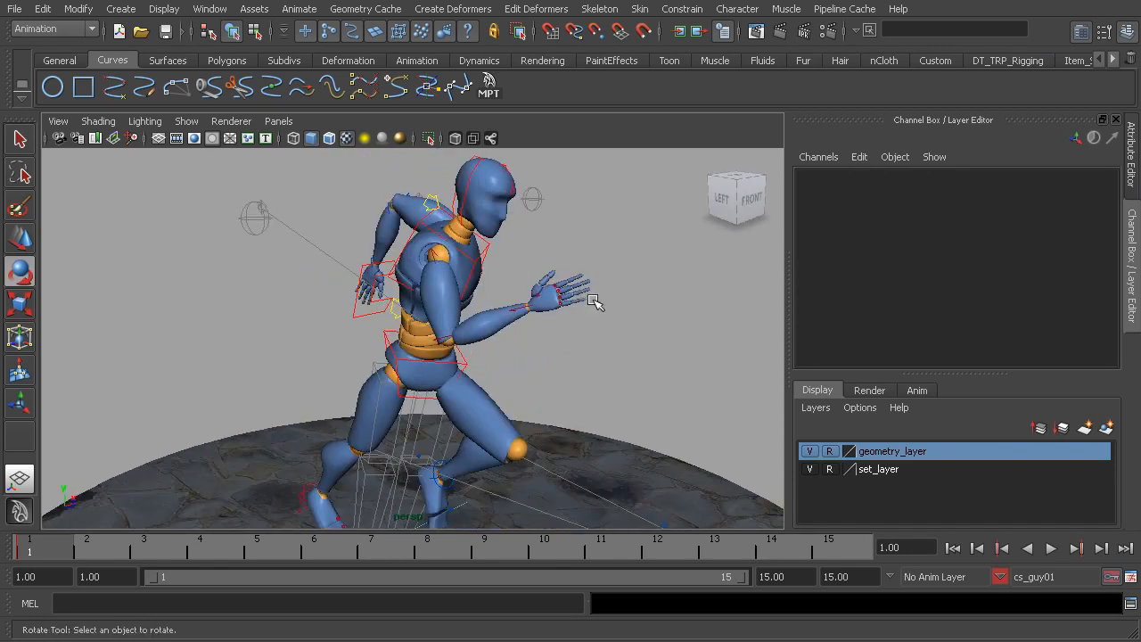
alt+middle_drag(580, 301, 505, 295)
alt+right_drag(430, 283, 522, 309)
alt+drag(522, 309, 528, 322)
alt+right_drag(527, 323, 533, 354)
drag(491, 257, 491, 257)
alt+drag(530, 306, 466, 319)
alt+right_drag(465, 319, 455, 316)
alt+drag(432, 307, 453, 277)
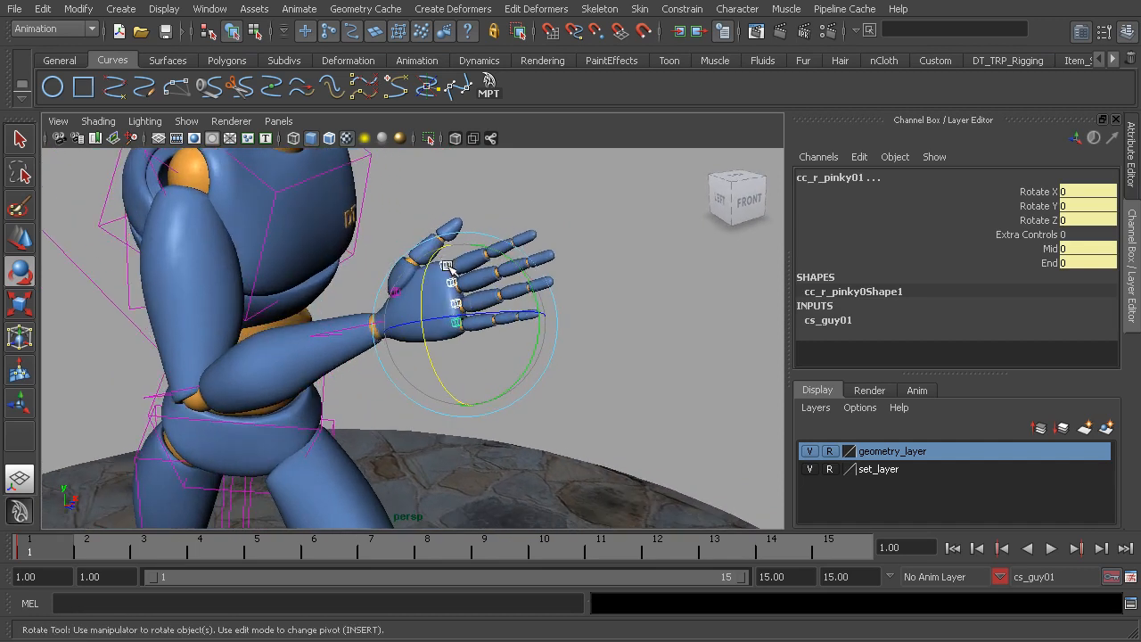
drag(461, 318, 552, 294)
drag(1045, 250, 1048, 264)
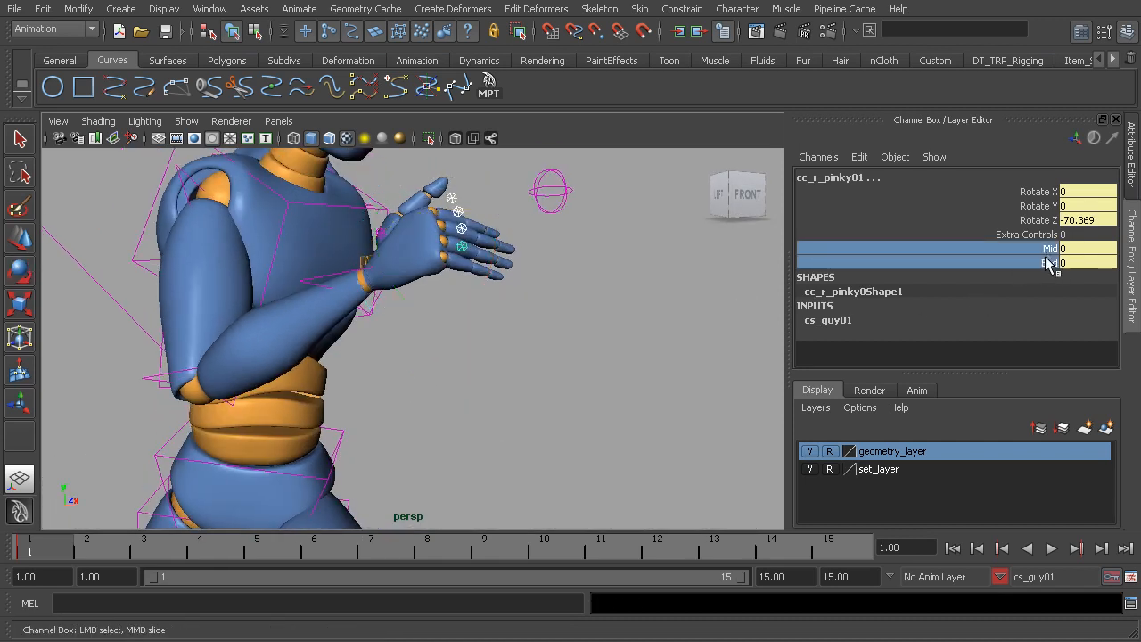
middle_drag(312, 271, 289, 271)
Fold the right thumb inward to Rotate Z -37.77, with Mid and End at -26.4
alt+drag(401, 268, 223, 305)
alt+middle_drag(218, 307, 328, 323)
alt+right_drag(328, 330, 428, 348)
mouse_move(502, 350)
middle_down()
mouse_move(478, 341)
mouse_move(504, 342)
middle_up()
alt+drag(403, 278, 422, 342)
alt+middle_drag(437, 281, 451, 392)
alt+drag(446, 361, 459, 320)
click(393, 287)
key(e)
alt+drag(483, 383, 472, 312)
drag(1043, 263, 1047, 252)
middle_drag(644, 278, 620, 278)
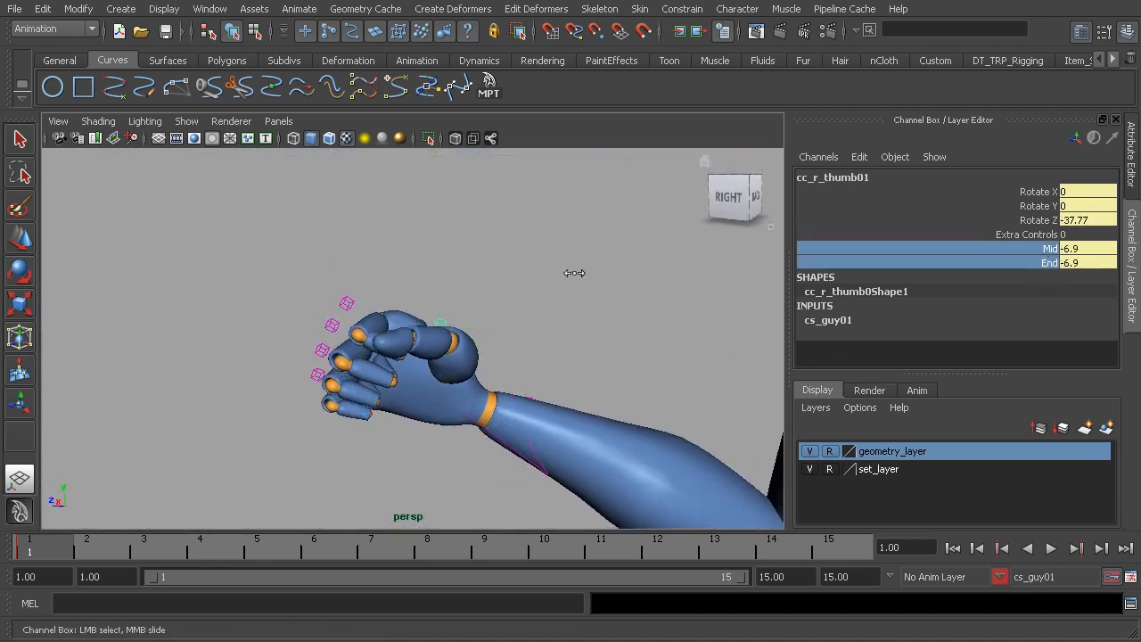
middle_drag(418, 253, 400, 253)
Refine the right thumb to Rotate X 15.722, Y 11.131, Z -36.403, with Mid at -30.7 and End at -49.5
alt+drag(452, 293, 507, 298)
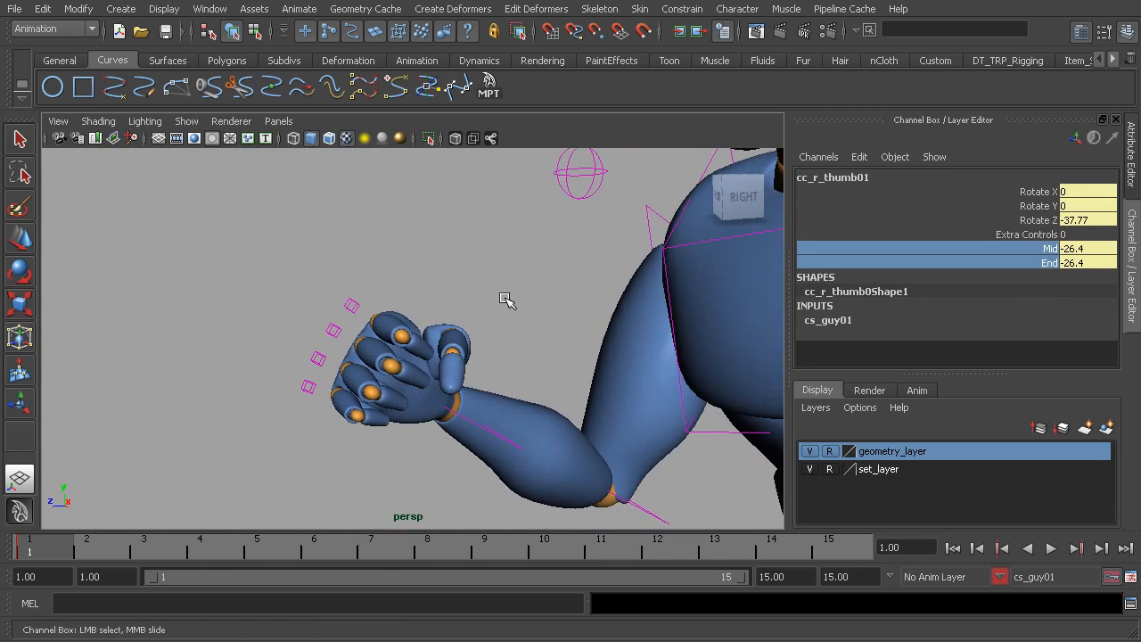
key(e)
drag(492, 380, 460, 382)
click(1044, 250)
middle_drag(624, 223, 590, 224)
click(1045, 263)
middle_drag(548, 256, 334, 232)
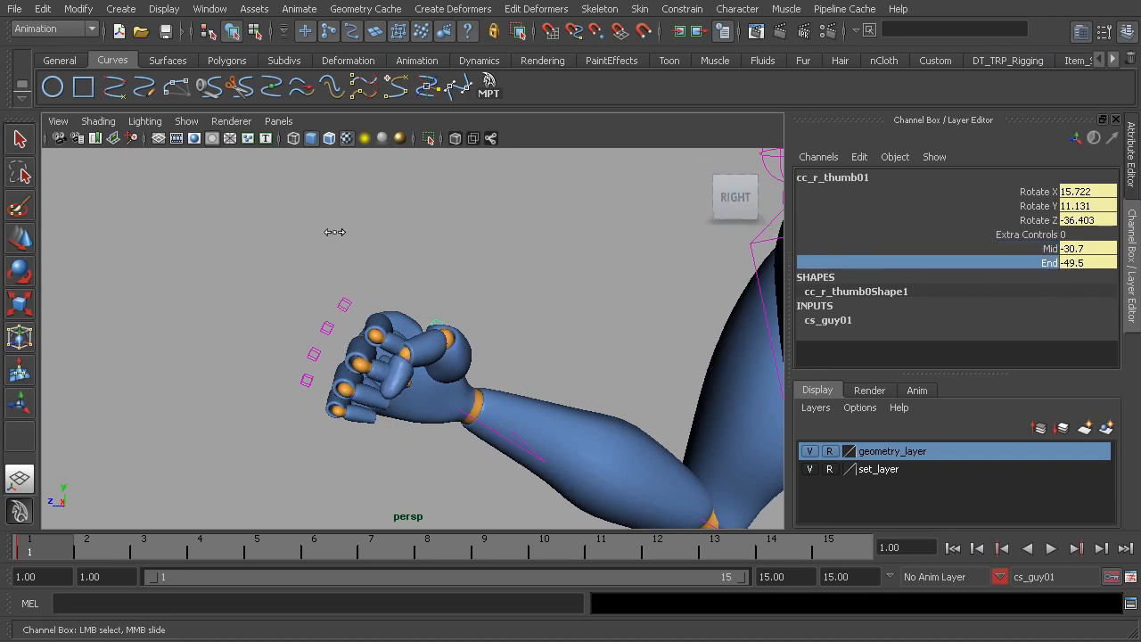
Stagger the right fist by rotating the pinky and its neighbouring fingers slightly tighter than the index finger
alt+drag(354, 288, 309, 391)
key(e)
click(267, 302)
click(300, 374)
alt+drag(261, 315, 298, 331)
click(283, 348)
click(312, 379)
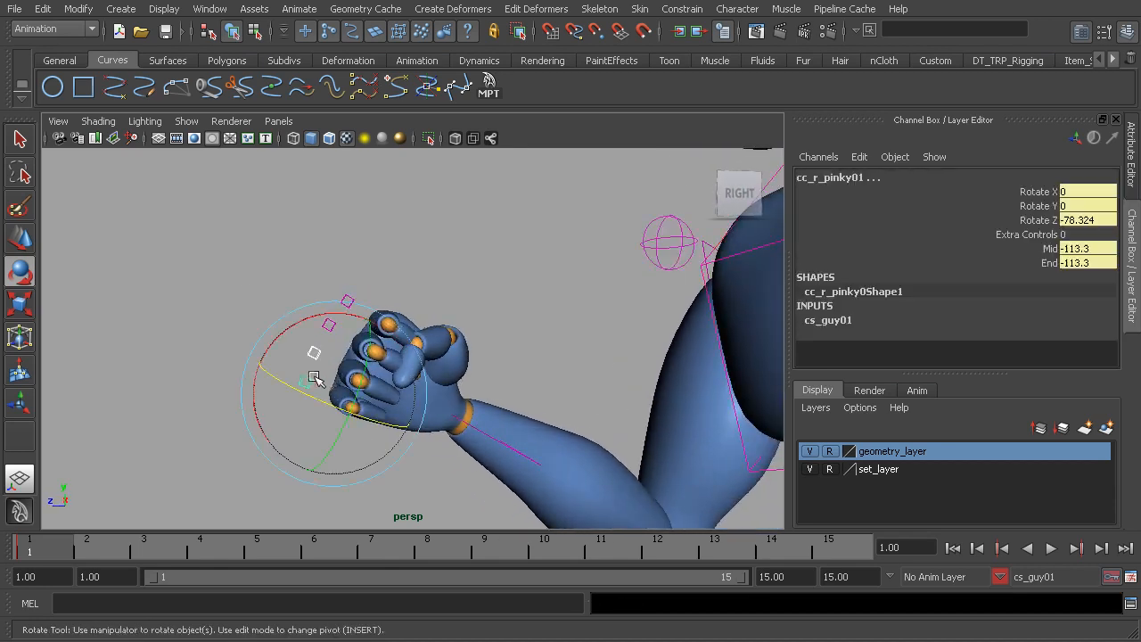
drag(311, 394, 311, 401)
click(247, 306)
alt+drag(247, 306, 517, 307)
click(325, 320)
alt+drag(518, 307, 261, 354)
Select the right index finger control and set the current character set to None
key(q)
alt+drag(344, 343, 439, 339)
alt+right_drag(439, 340, 417, 336)
alt+drag(417, 336, 413, 350)
alt+drag(446, 332, 303, 333)
click(330, 308)
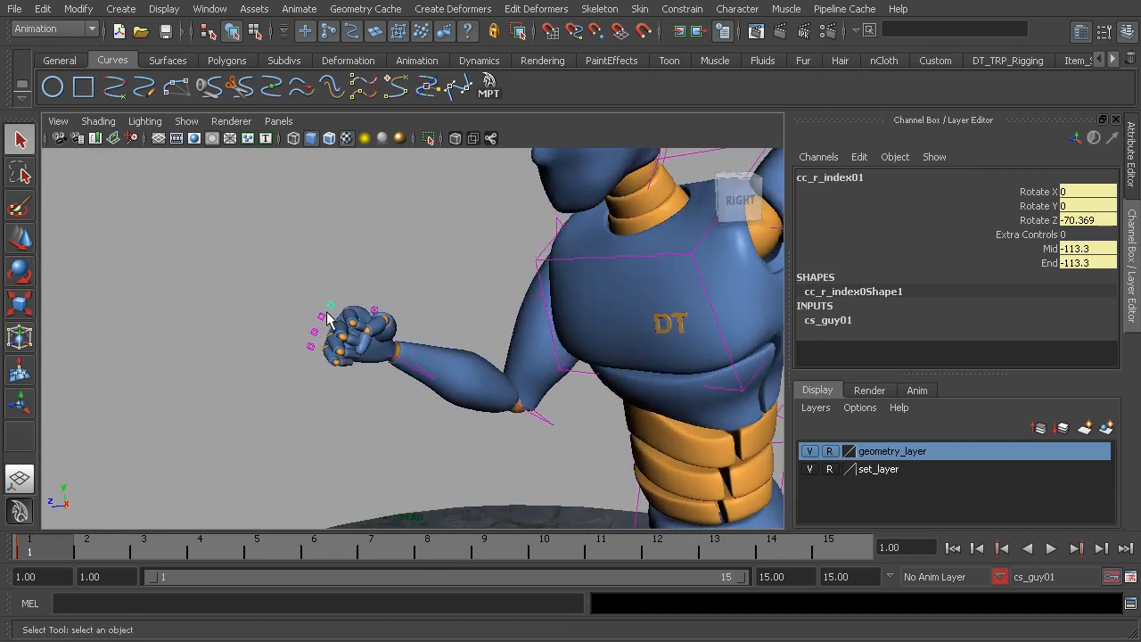
click(999, 577)
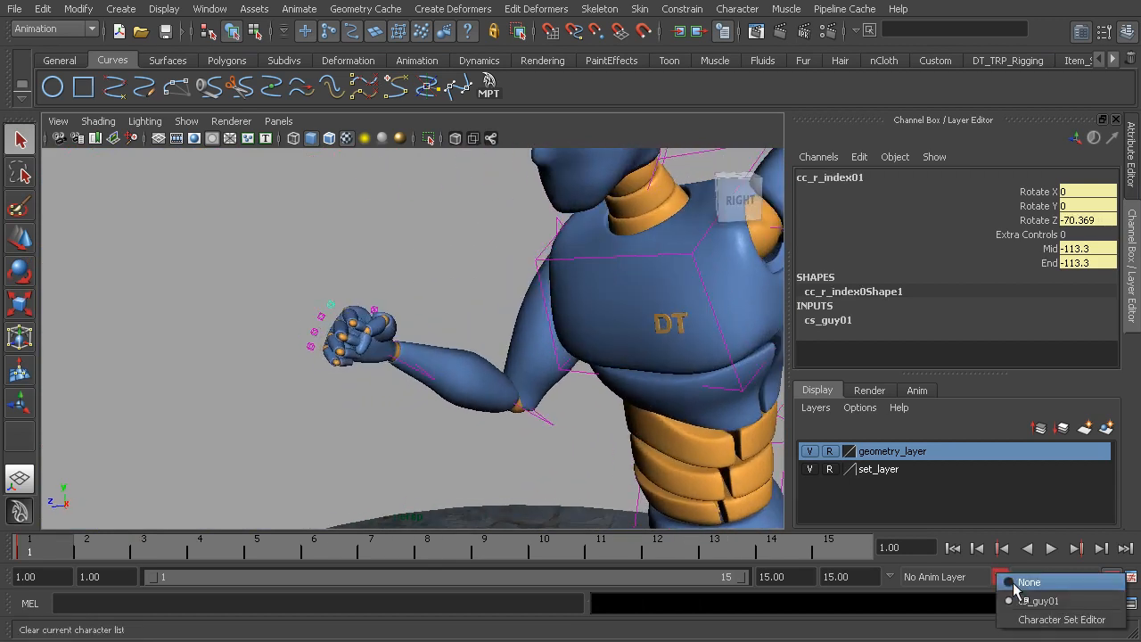
click(1016, 585)
Copy the right index finger's key at frame 1
alt+drag(313, 487, 315, 422)
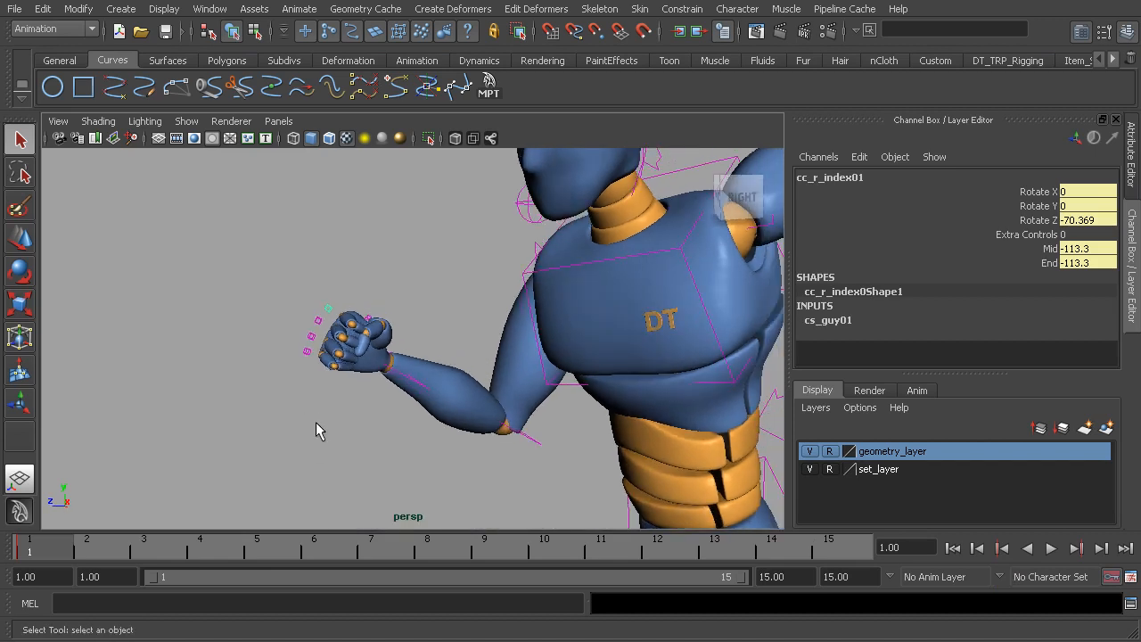
shift+click(38, 548)
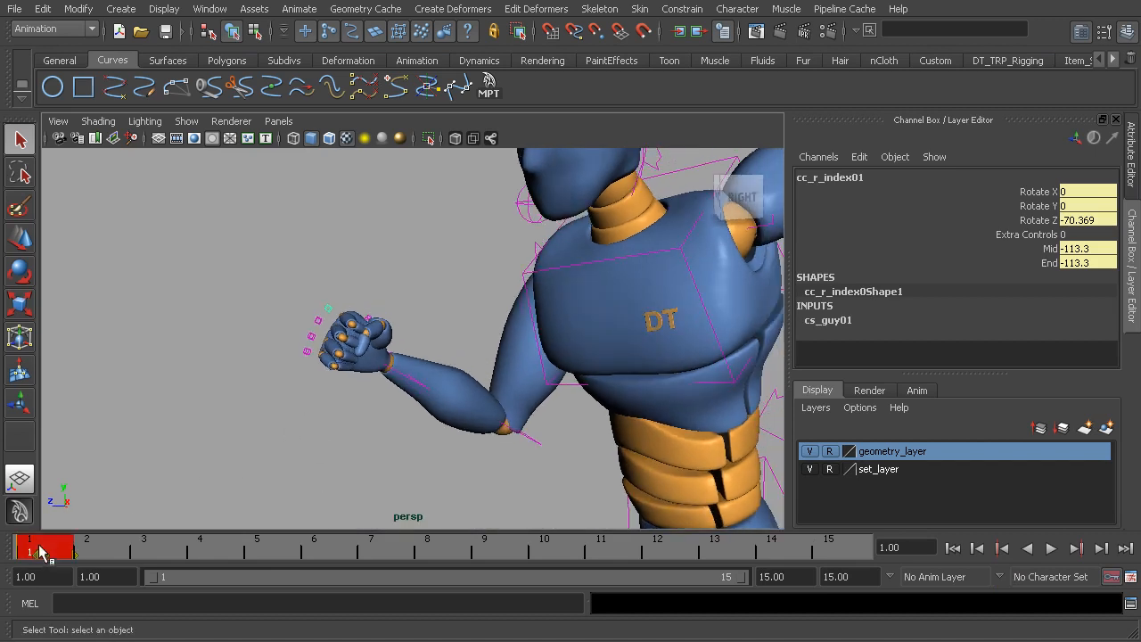
right_click(38, 547)
click(129, 579)
Select the left hand's four finger controls and paste the copied key onto them at frame 1
alt+drag(313, 484, 446, 381)
alt+middle_drag(446, 382, 324, 341)
alt+drag(536, 362, 522, 364)
alt+middle_drag(561, 366, 428, 377)
alt+drag(428, 377, 437, 365)
alt+right_drag(421, 358, 508, 377)
alt+middle_drag(451, 373, 438, 372)
alt+drag(437, 372, 491, 331)
alt+right_drag(491, 330, 499, 346)
drag(478, 334, 526, 366)
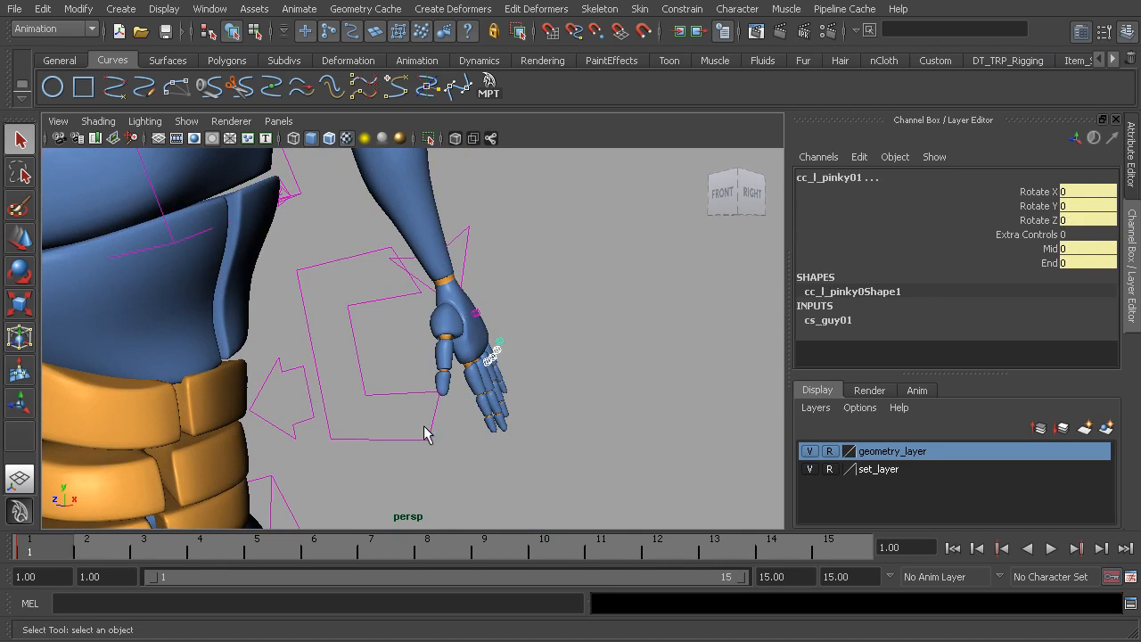
shift+click(51, 550)
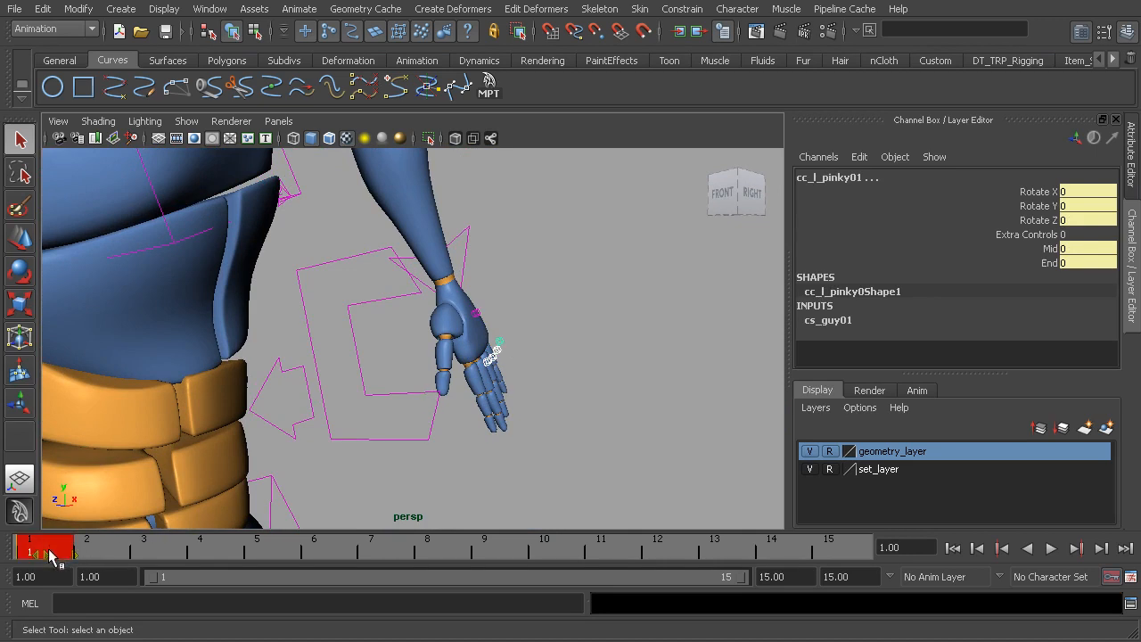
right_click(50, 550)
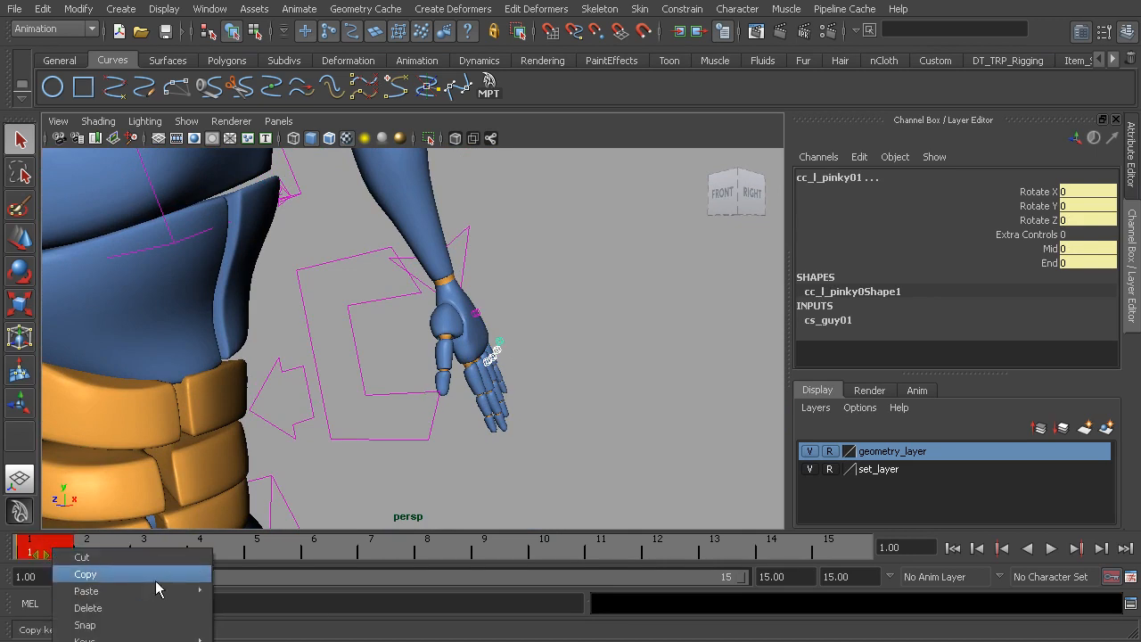
mouse_move(166, 589)
click(257, 600)
Stagger the left fist by tightening the outer fingers, with the pinky at Rotate Z -82.786
alt+drag(518, 416, 563, 413)
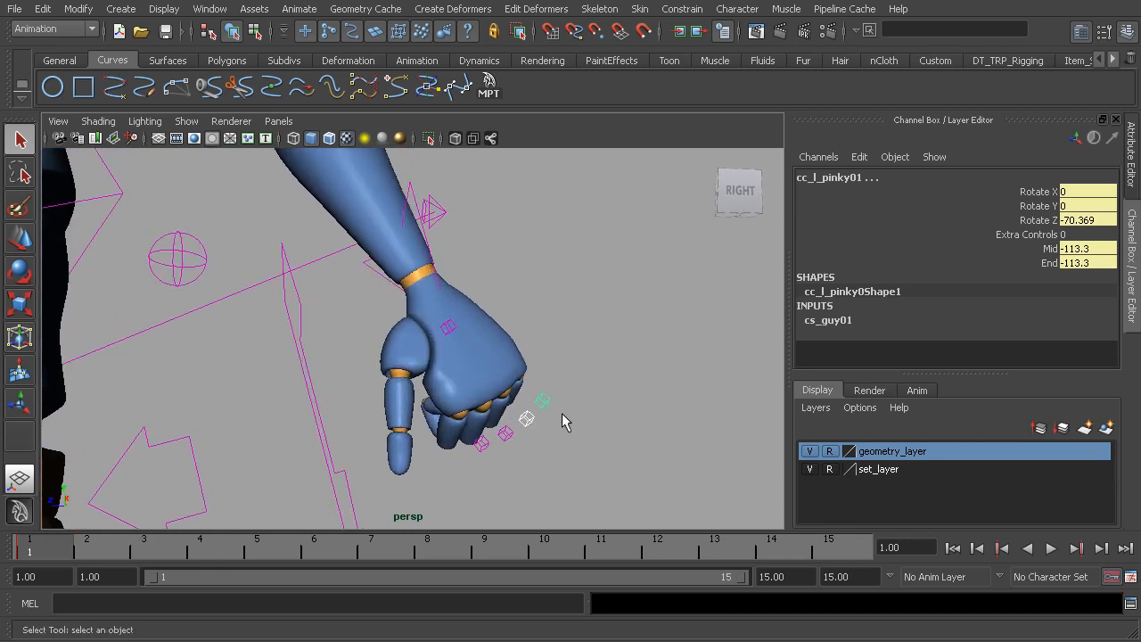
key(e)
drag(574, 364, 334, 418)
click(642, 384)
click(547, 399)
alt+drag(321, 367, 616, 336)
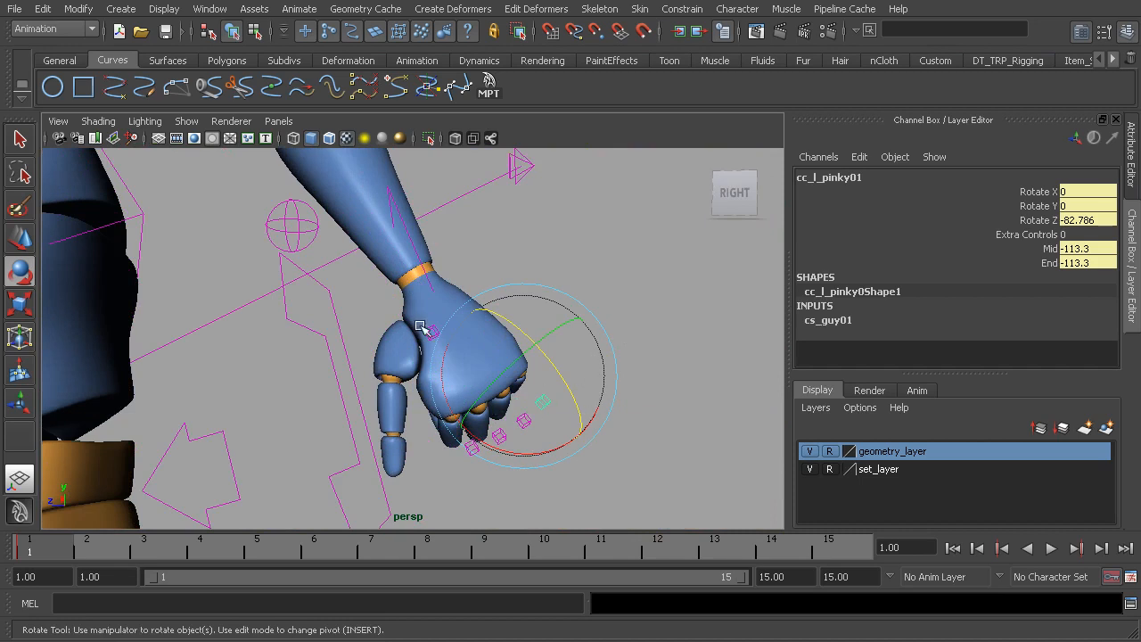
Select the right thumb control and copy its key at frame 1
alt+right_drag(540, 385, 333, 354)
alt+drag(333, 354, 464, 357)
alt+right_drag(463, 356, 259, 342)
alt+middle_drag(258, 342, 425, 354)
alt+right_drag(426, 354, 270, 361)
alt+middle_drag(270, 361, 399, 367)
alt+drag(398, 367, 499, 399)
alt+right_drag(267, 345, 357, 369)
alt+drag(339, 377, 290, 393)
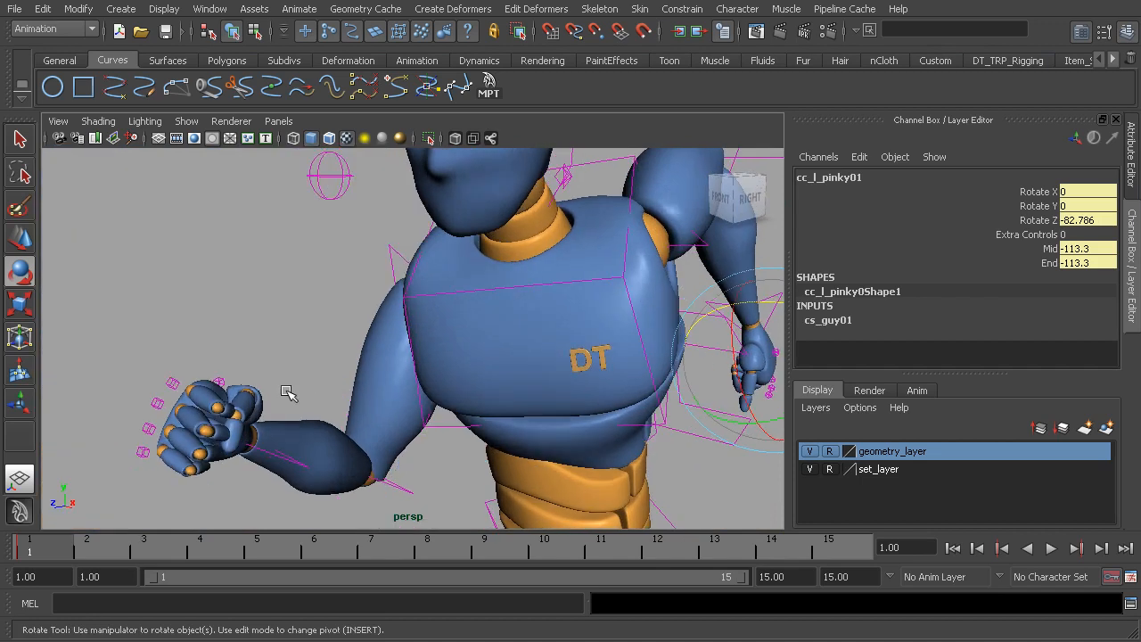
click(220, 383)
mouse_move(307, 398)
alt+mouse_down()
mouse_move(225, 387)
mouse_move(317, 385)
alt+mouse_up()
shift+click(55, 548)
right_click(53, 549)
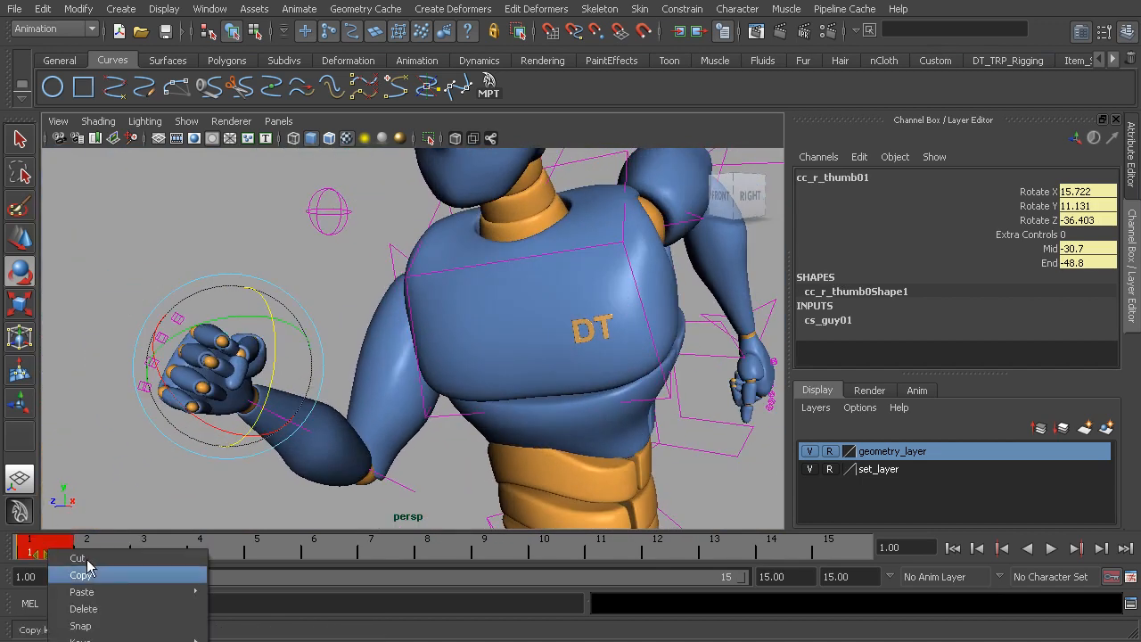
click(127, 578)
Select the left thumb control and paste the copied right thumb key onto it at frame 1
alt+drag(315, 491, 430, 223)
alt+right_drag(561, 380, 416, 338)
alt+middle_drag(629, 384, 509, 330)
alt+drag(509, 331, 441, 342)
alt+right_drag(441, 342, 517, 357)
click(550, 341)
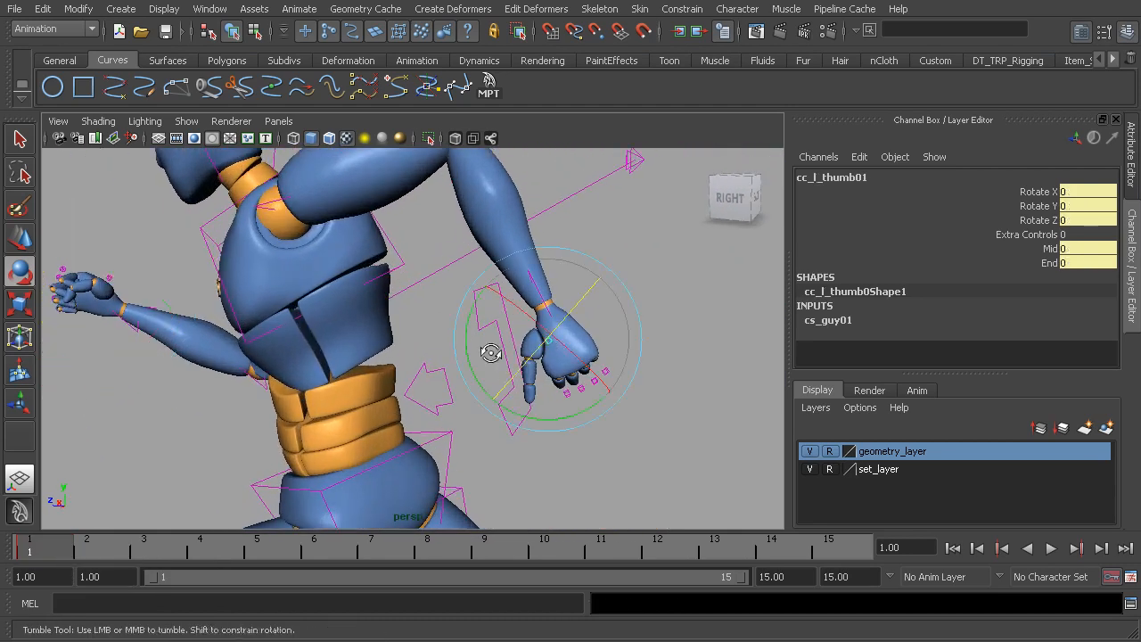
alt+drag(549, 342, 580, 330)
shift+click(40, 557)
right_click(40, 557)
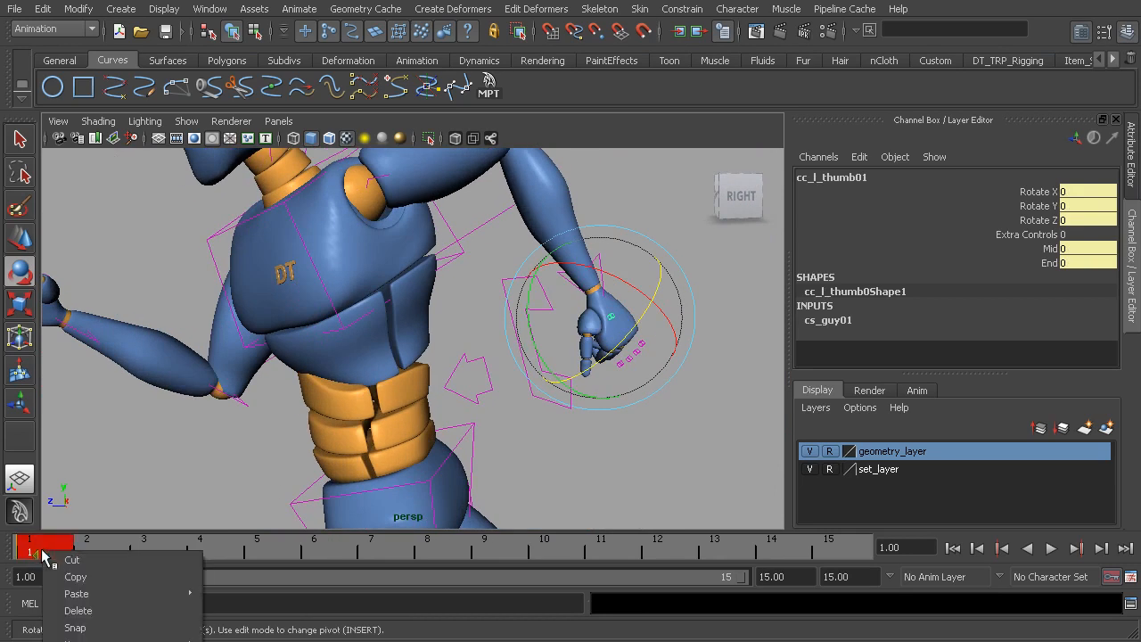
mouse_move(139, 596)
click(237, 604)
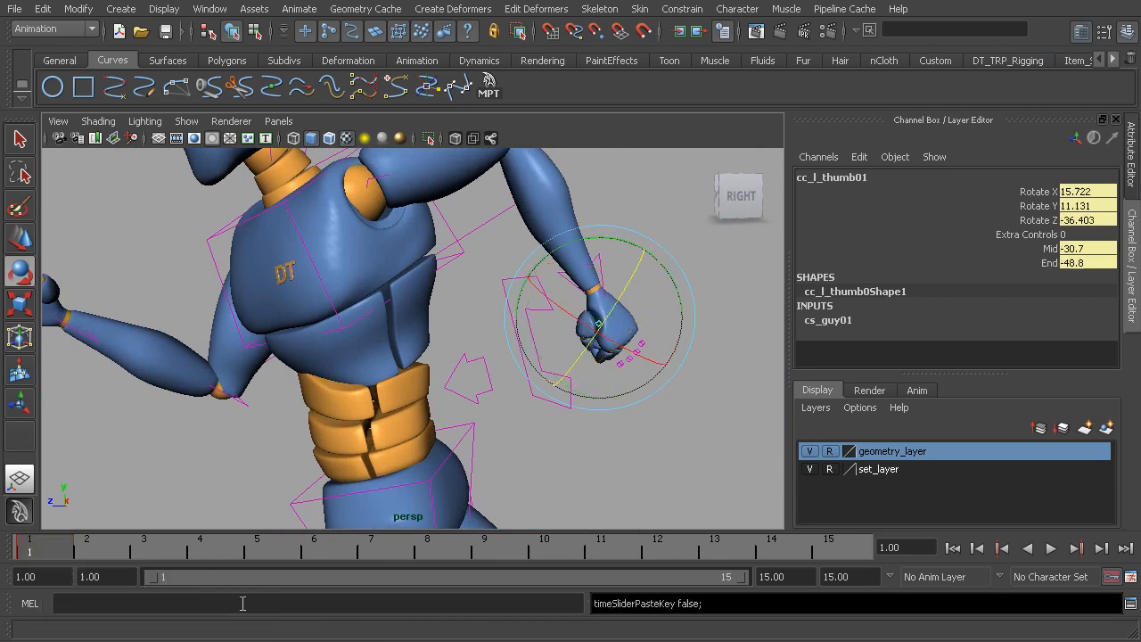
Examine the closed left fist and the full running pose at frame 1 from several angles
mouse_move(522, 387)
alt+mouse_down()
mouse_move(558, 351)
mouse_move(247, 402)
mouse_move(522, 364)
alt+mouse_up()
alt+right_drag(522, 364, 402, 312)
click(471, 209)
alt+drag(552, 292, 540, 323)
alt+right_drag(540, 323, 427, 383)
alt+middle_drag(418, 387, 438, 285)
alt+drag(437, 286, 437, 306)
alt+middle_drag(443, 304, 458, 339)
alt+drag(458, 339, 433, 329)
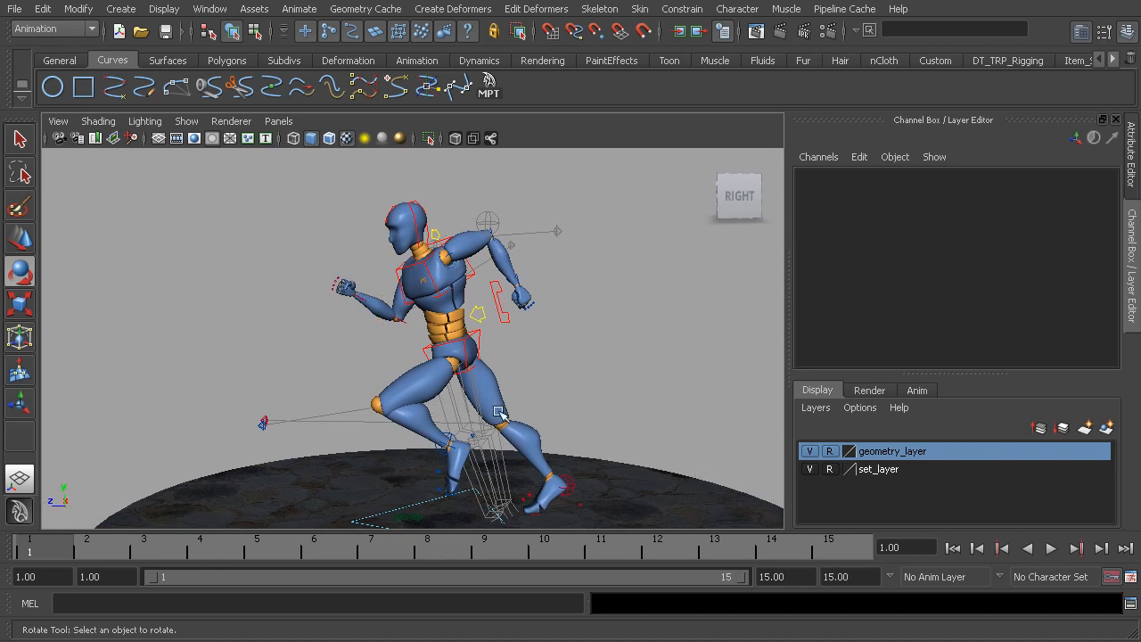
Make cs_guy01 the current character set and key the frame 1 pose for the whole character at frame 15
click(998, 578)
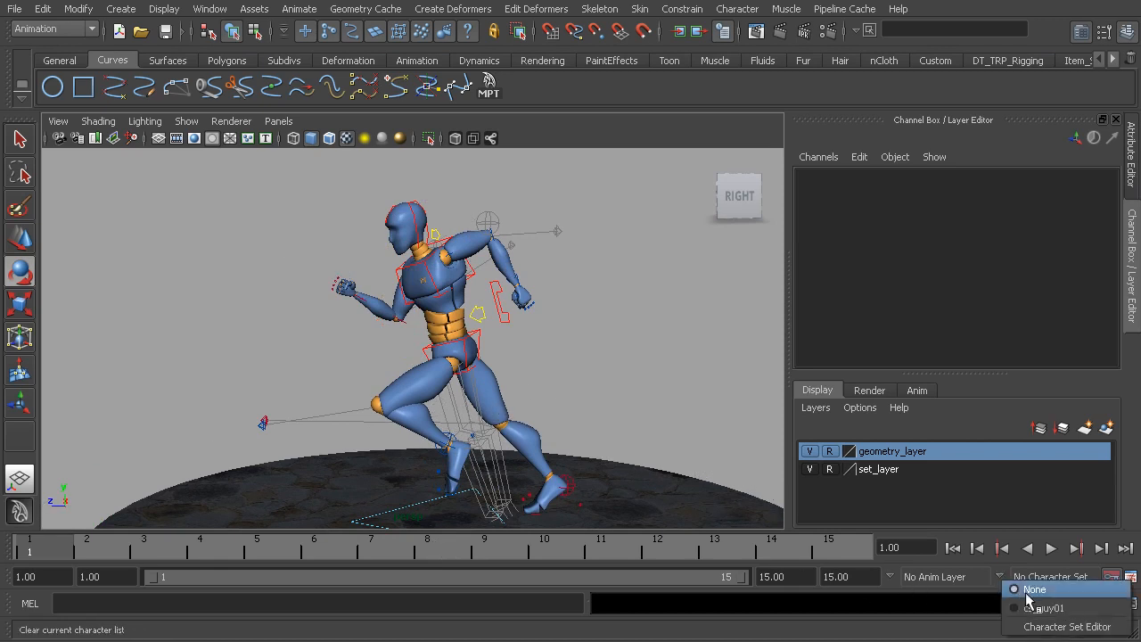
click(1025, 607)
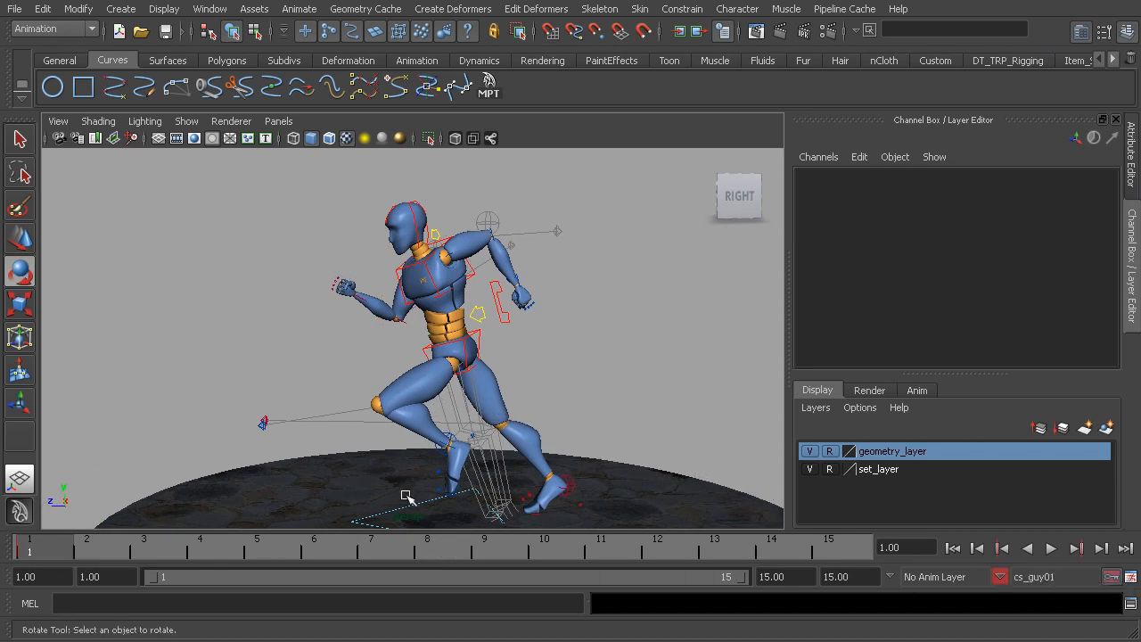
click(830, 554)
alt+middle_drag(565, 425, 564, 407)
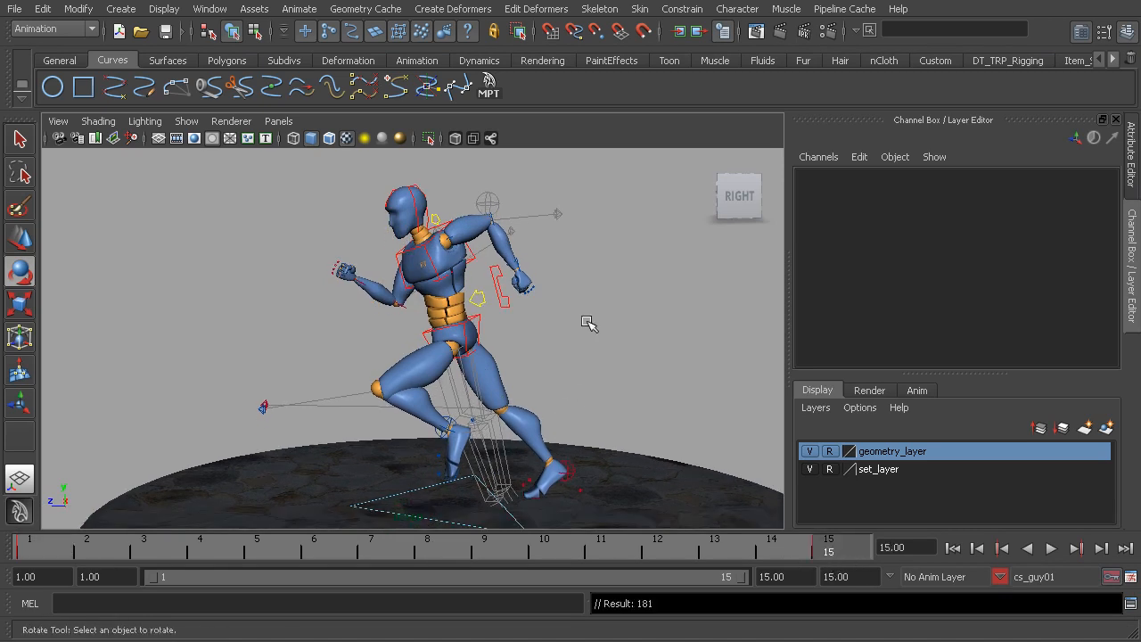
Return to frame 1 and inspect the character's starting pose from a front three-quarter angle
click(40, 544)
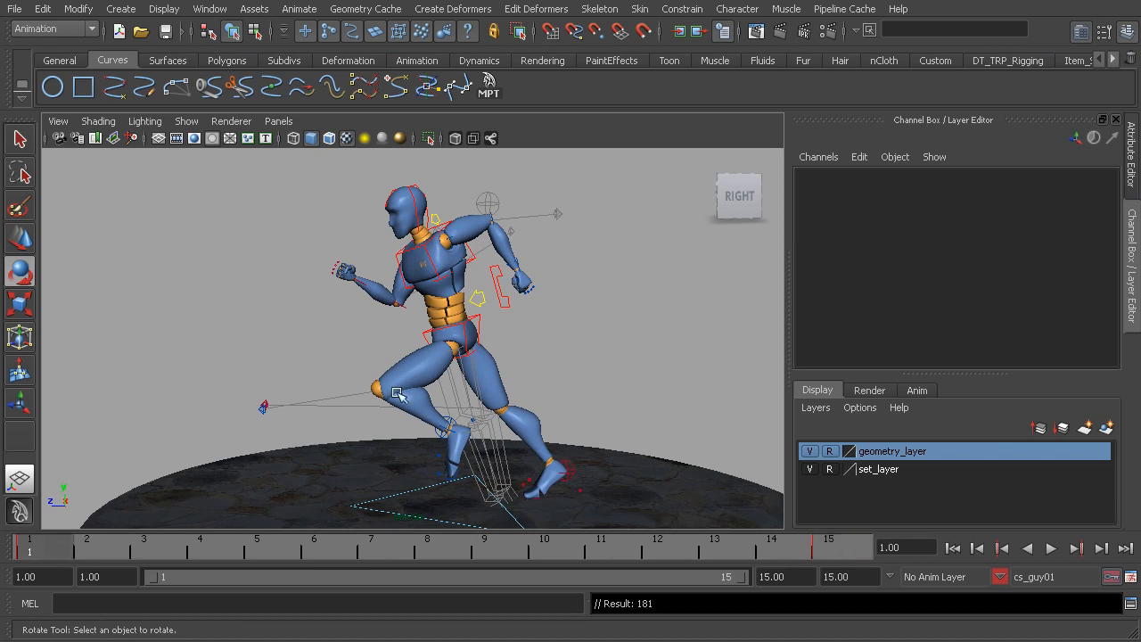
alt+drag(431, 281, 551, 355)
mouse_move(423, 342)
alt+mouse_down()
mouse_move(306, 339)
mouse_move(426, 330)
alt+mouse_up()
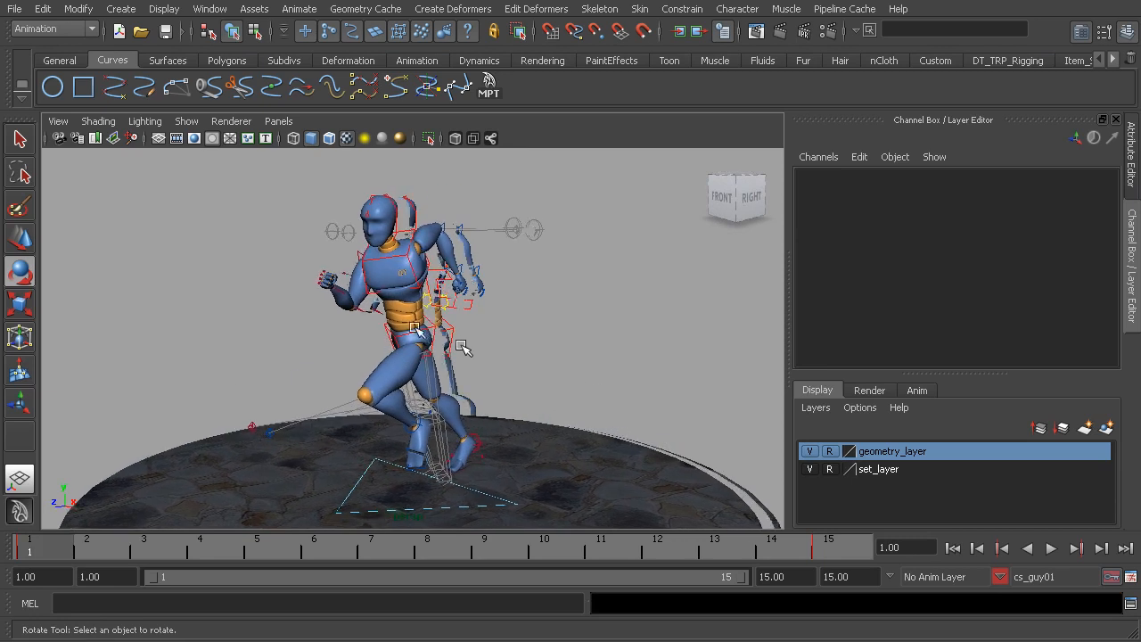